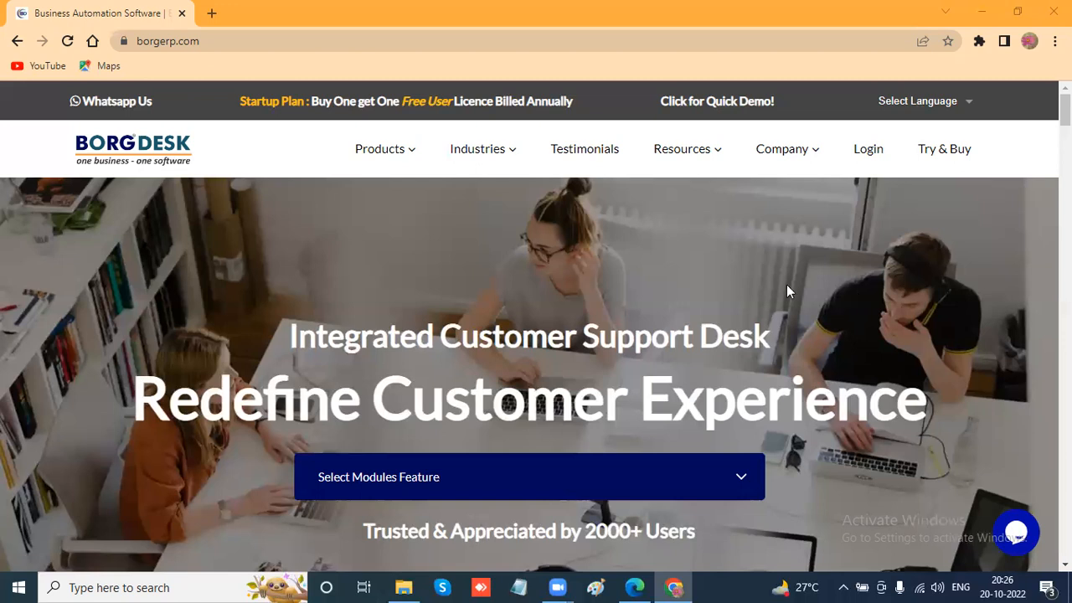
Open the BORGDESK login page, sign in to the account and accept the login confirmation.
click(868, 151)
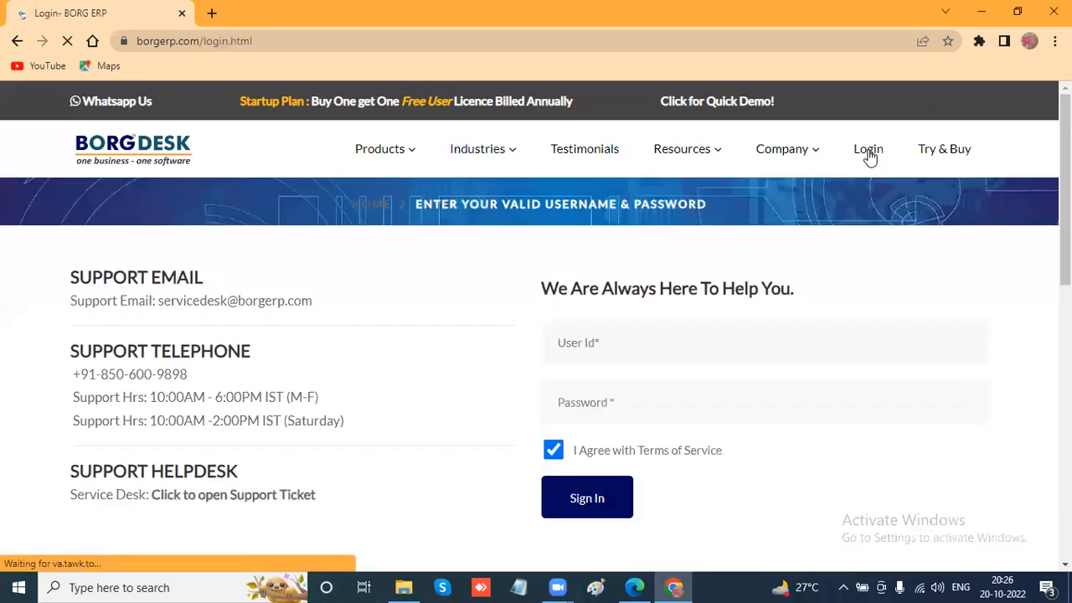
click(597, 497)
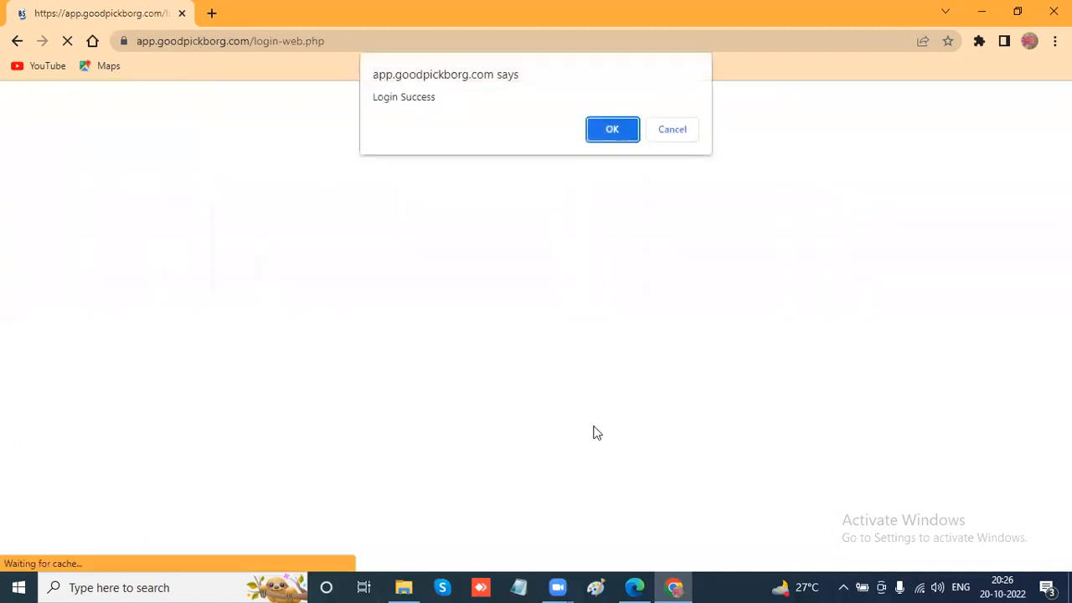
click(612, 130)
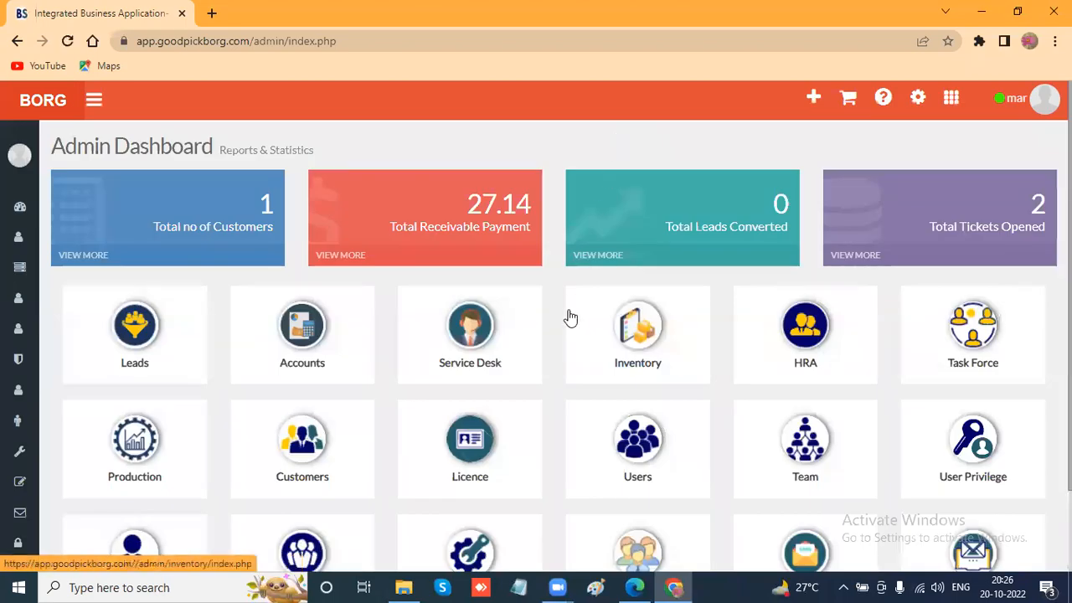
Go to the Task Force module and open the form for adding a new checklist task.
click(951, 99)
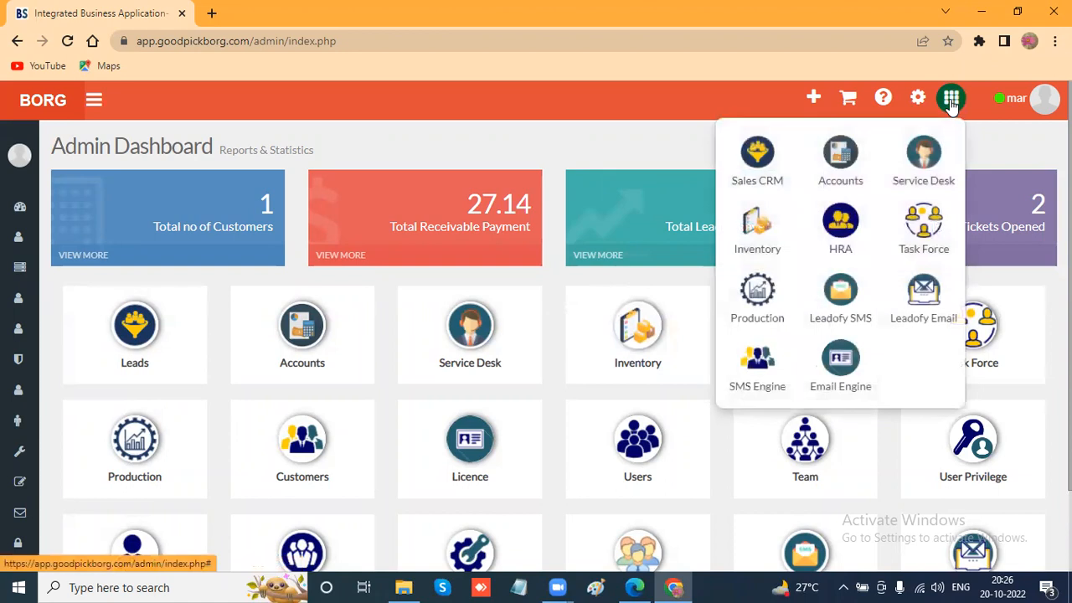
click(928, 233)
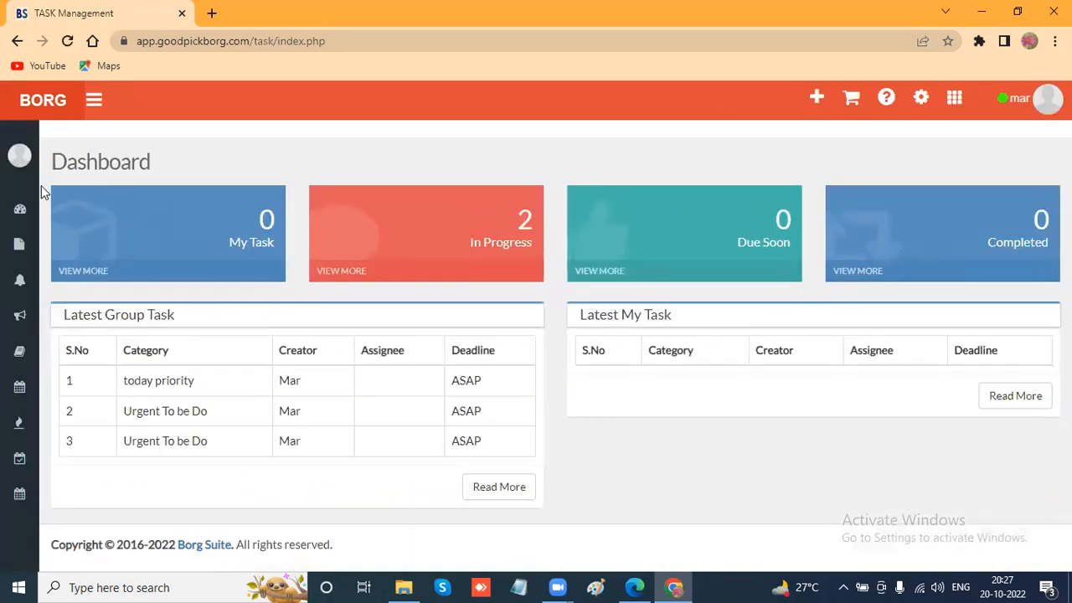
mouse_move(23, 186)
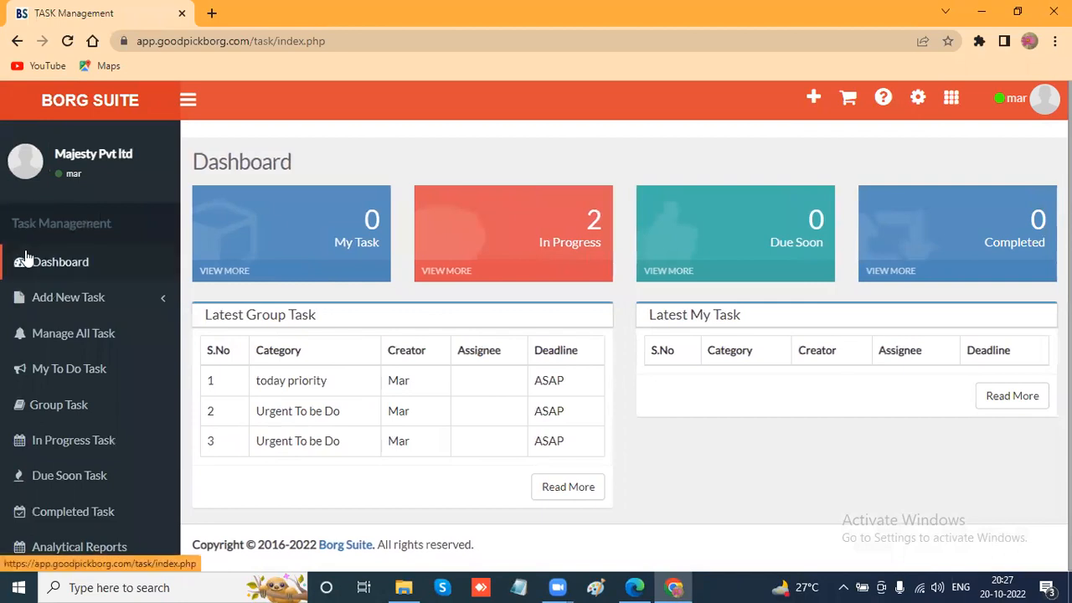
click(53, 308)
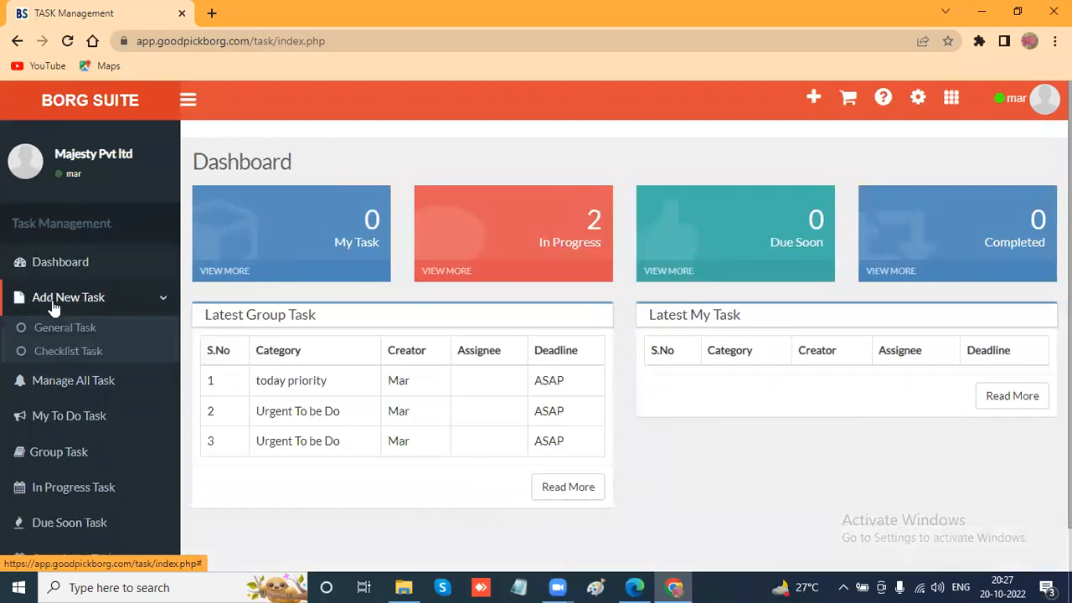
click(59, 355)
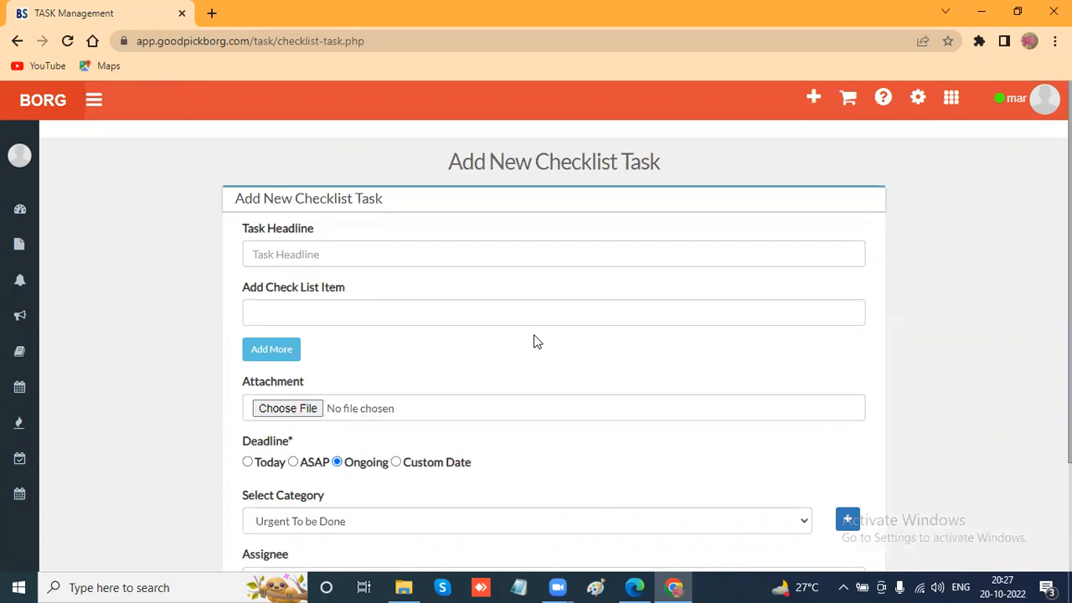
Set the checklist task's headline to "Correction - Leadofy KB-20th Oct".
click(373, 253)
click(383, 297)
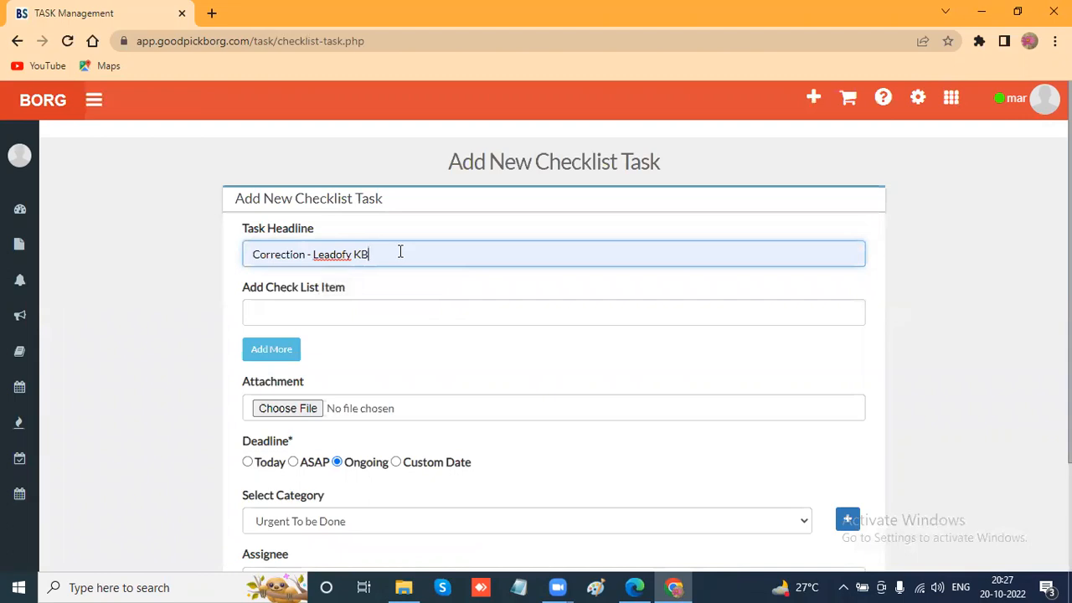
text(-)
text(2)
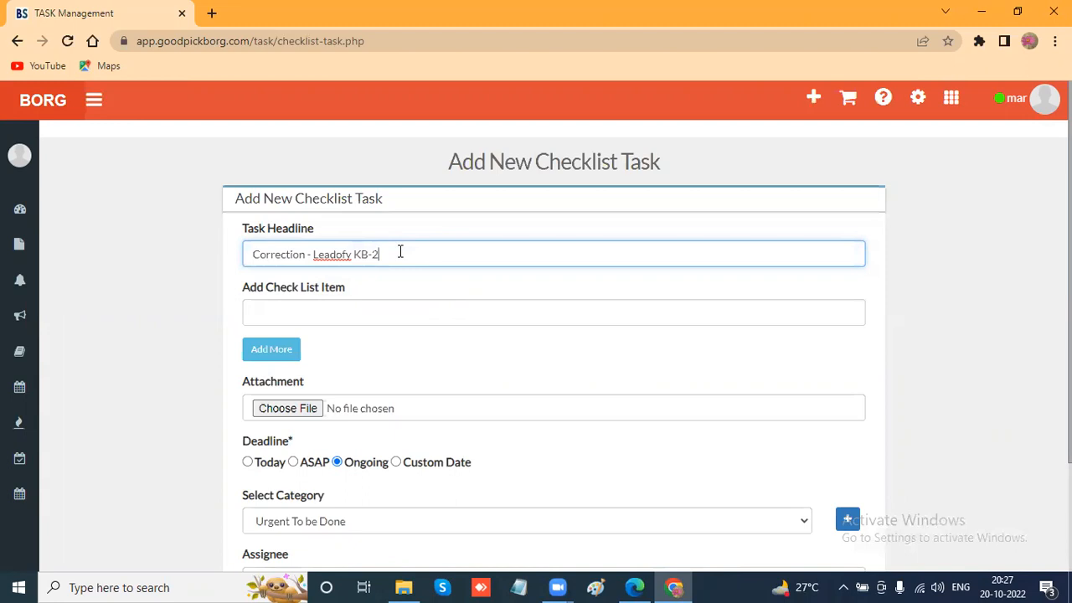
text(00)
text(c)
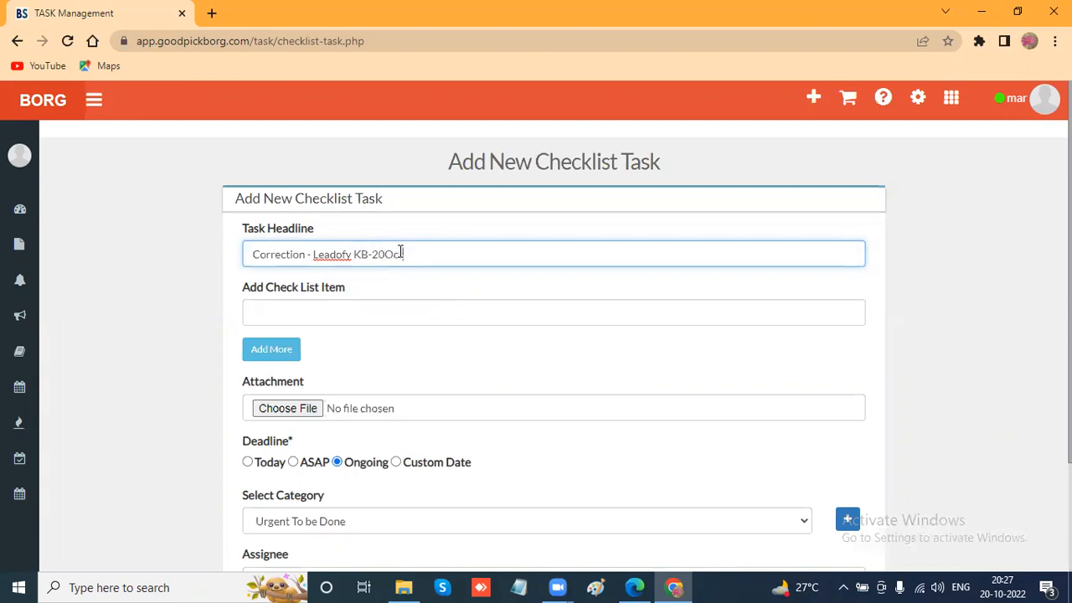
text(t)
key(BackSpace)
key(BackSpace)
text(th Oct)
click(380, 307)
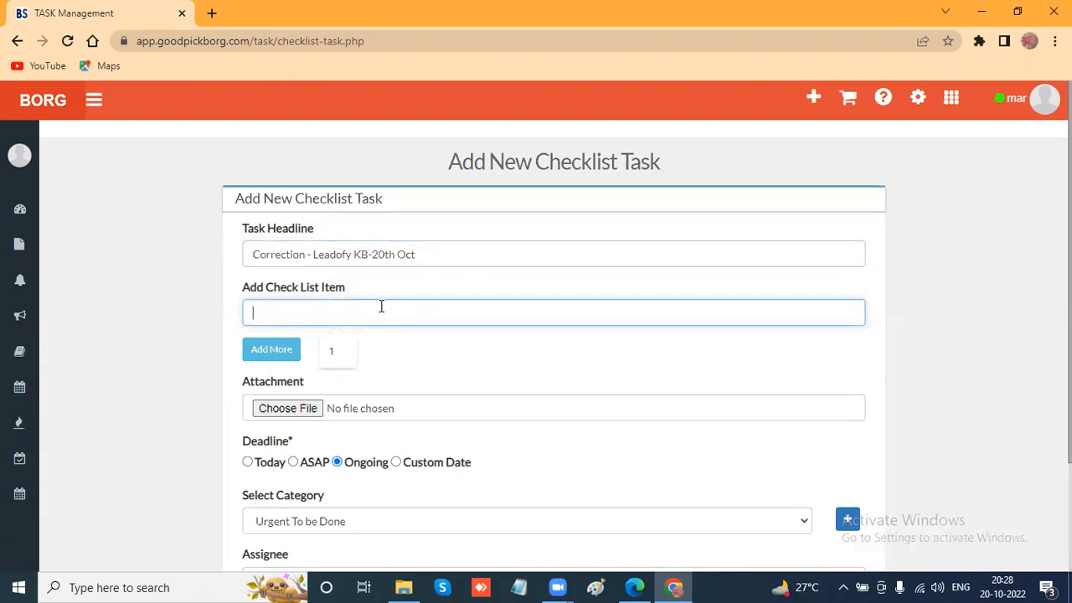
key(alt+Left)
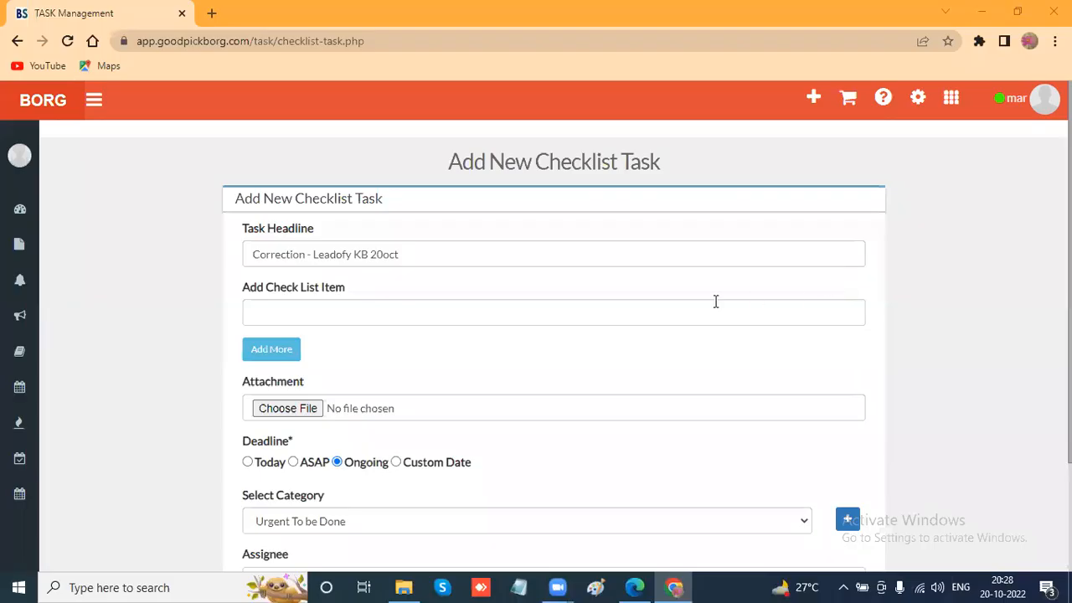
Add three checklist items to the task: "1", "111" and "222".
click(463, 310)
text(1)
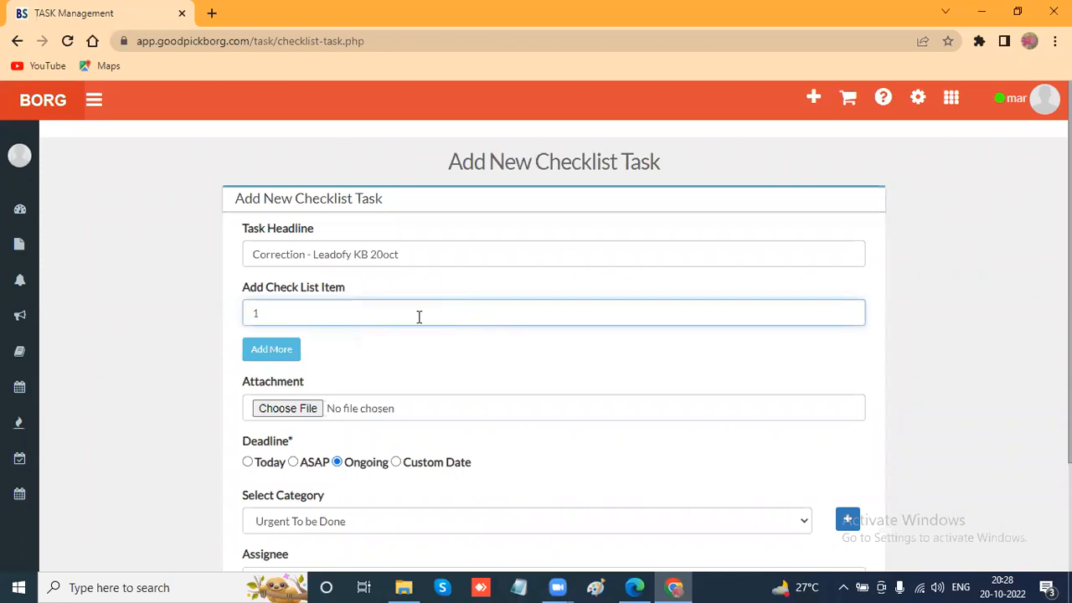
click(276, 351)
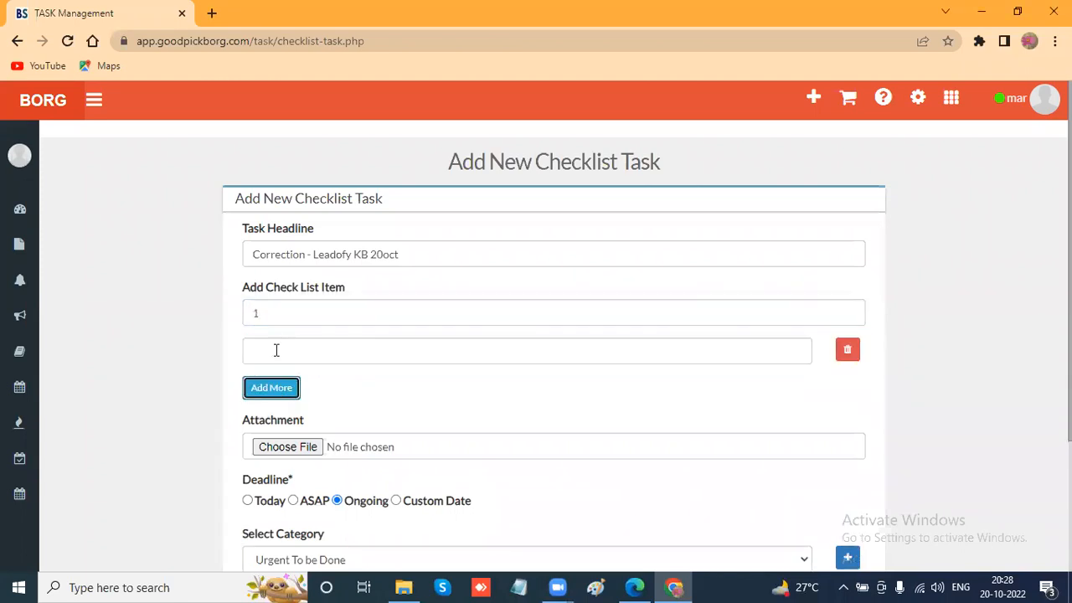
click(277, 349)
text(111)
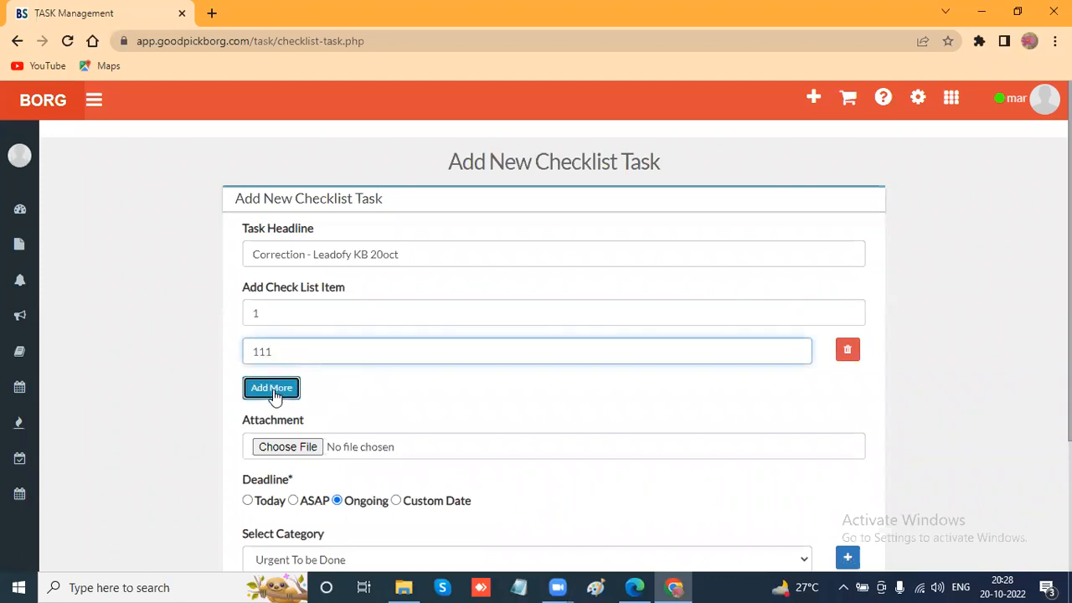
click(274, 390)
click(275, 388)
text(222)
Add two more checklist items, "111" and "qwerty", below the existing ones.
click(271, 427)
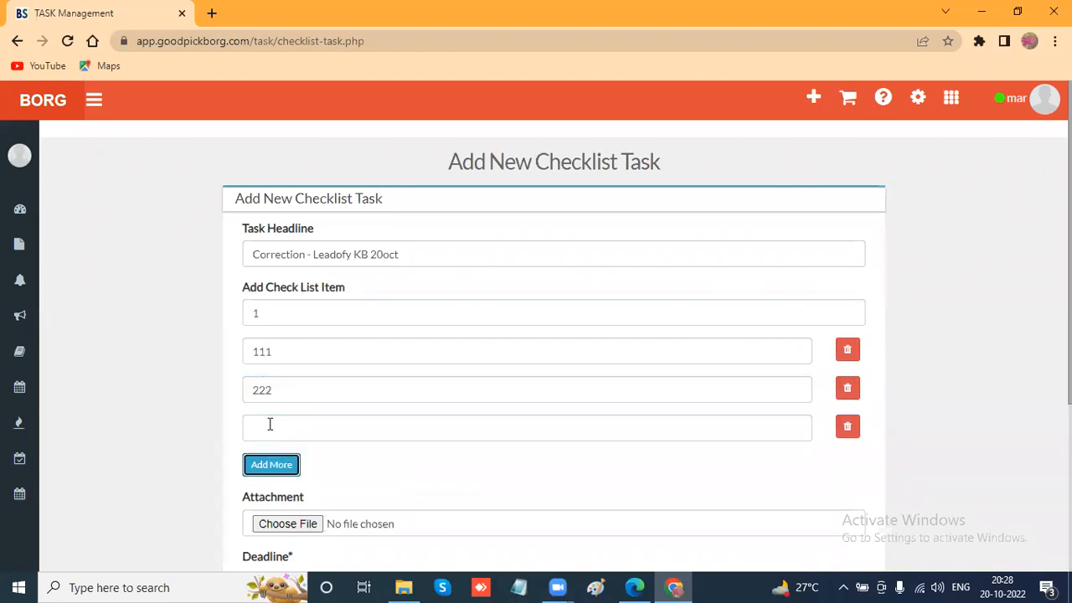
click(270, 425)
text(111)
click(271, 464)
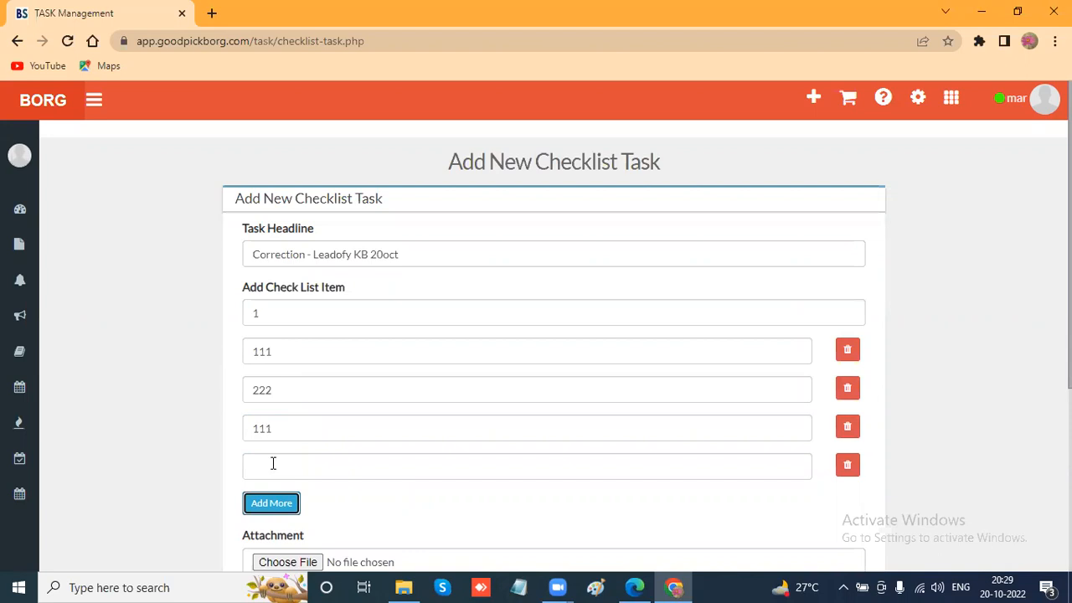
click(273, 463)
text(erty)
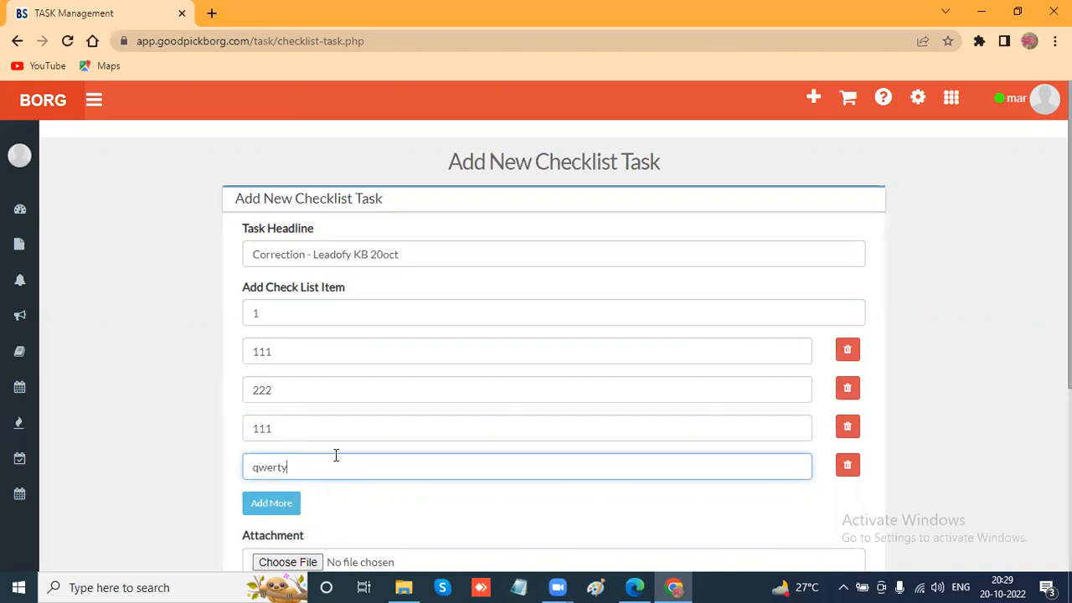
Add a new task category named "ASAP" and save the updated category list.
scroll(351, 444, down, 2)
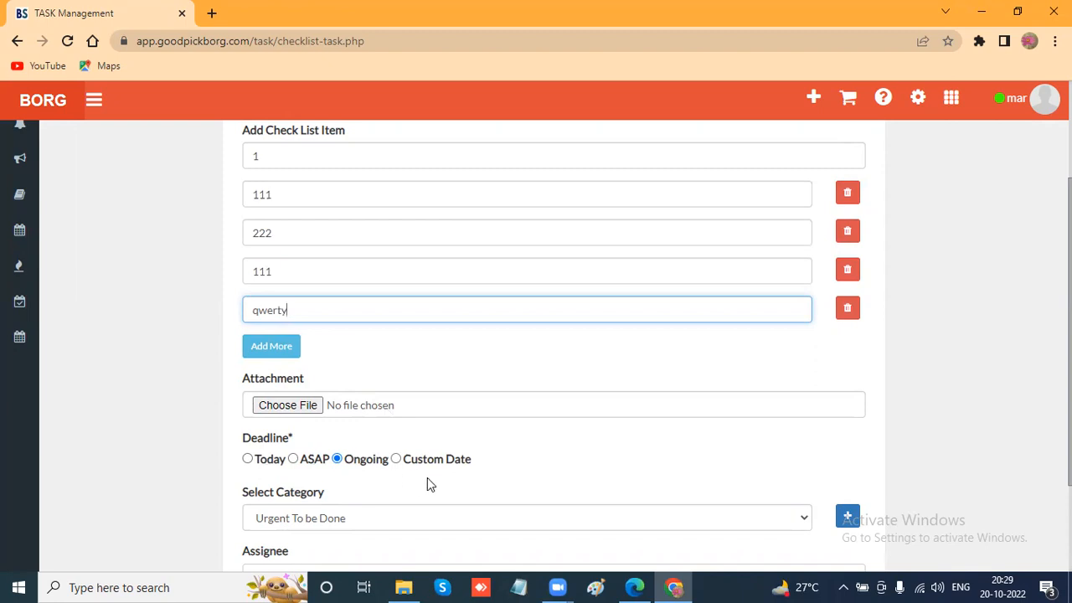
scroll(427, 477, down, 1)
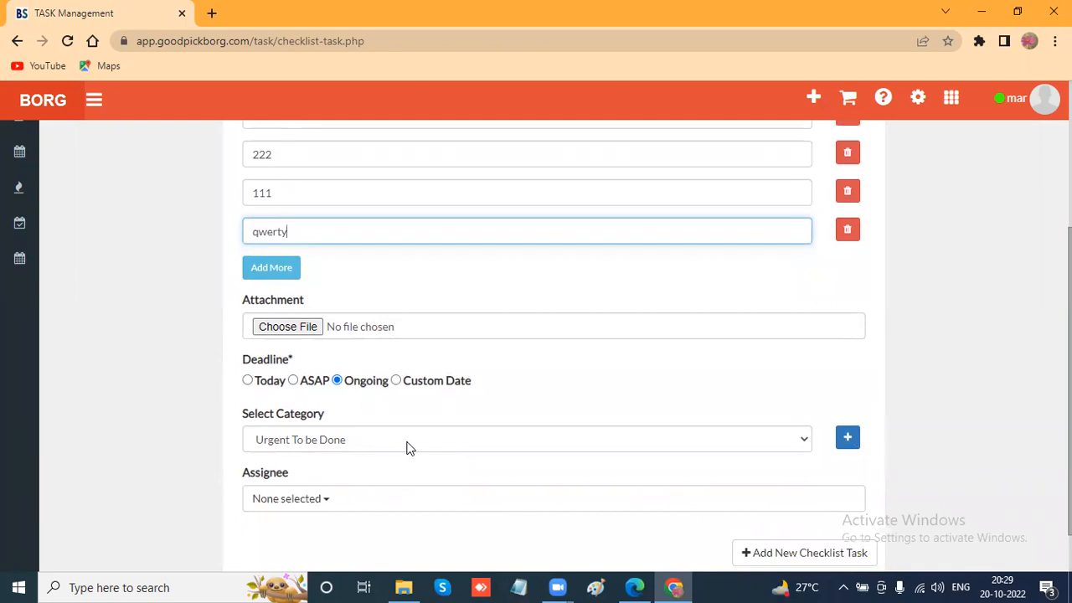
click(409, 446)
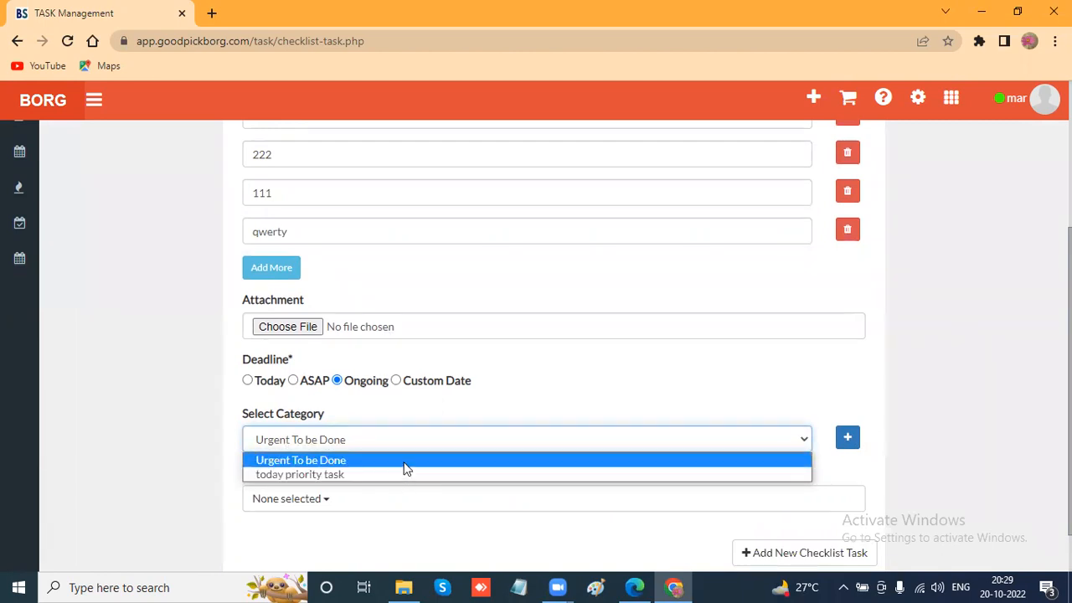
click(847, 442)
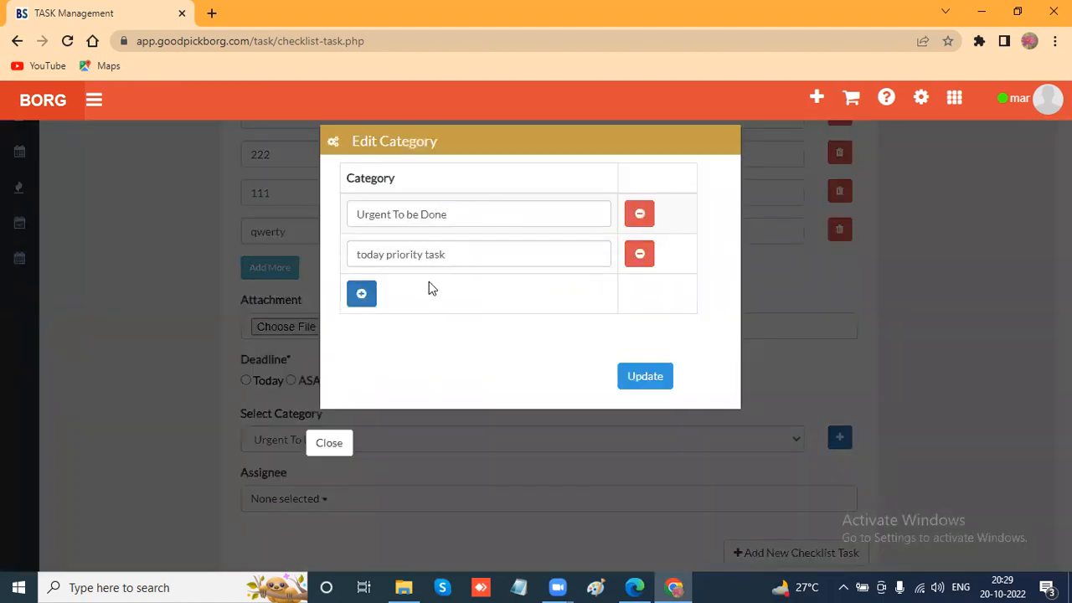
click(363, 299)
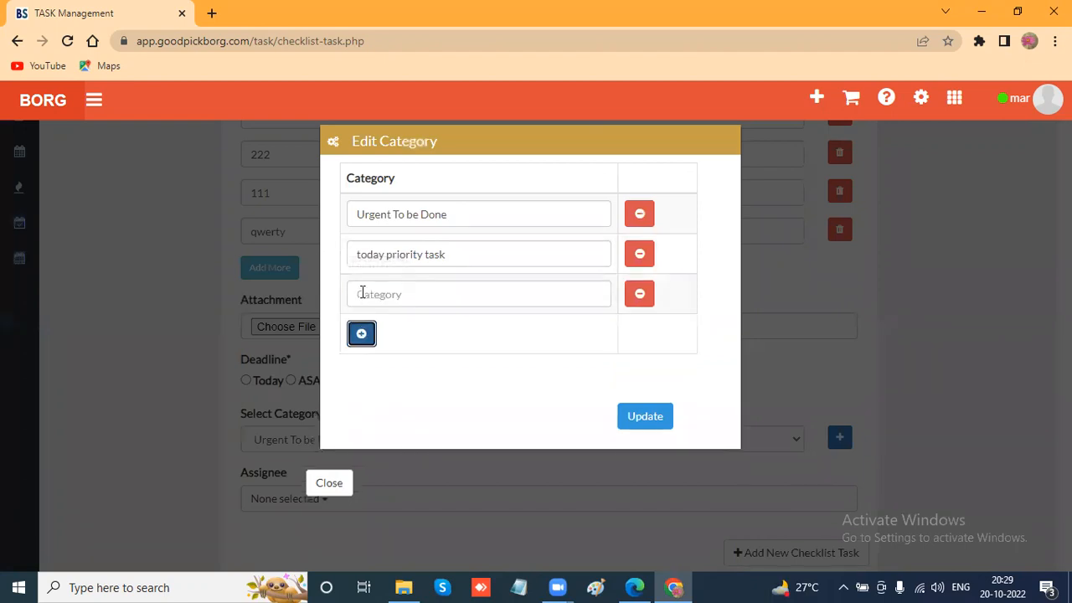
click(371, 293)
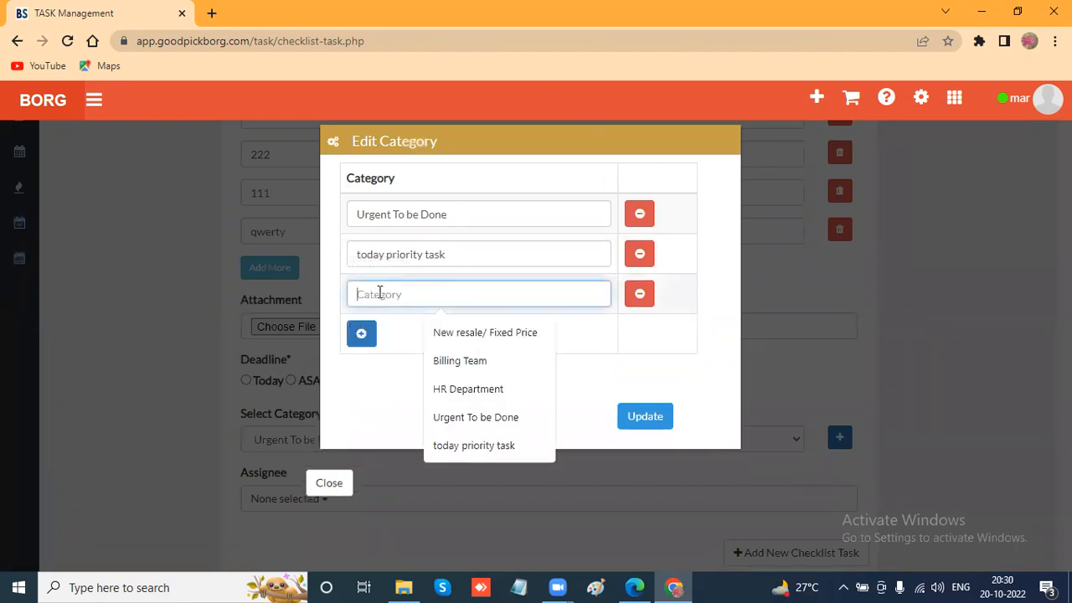
text(ASA)
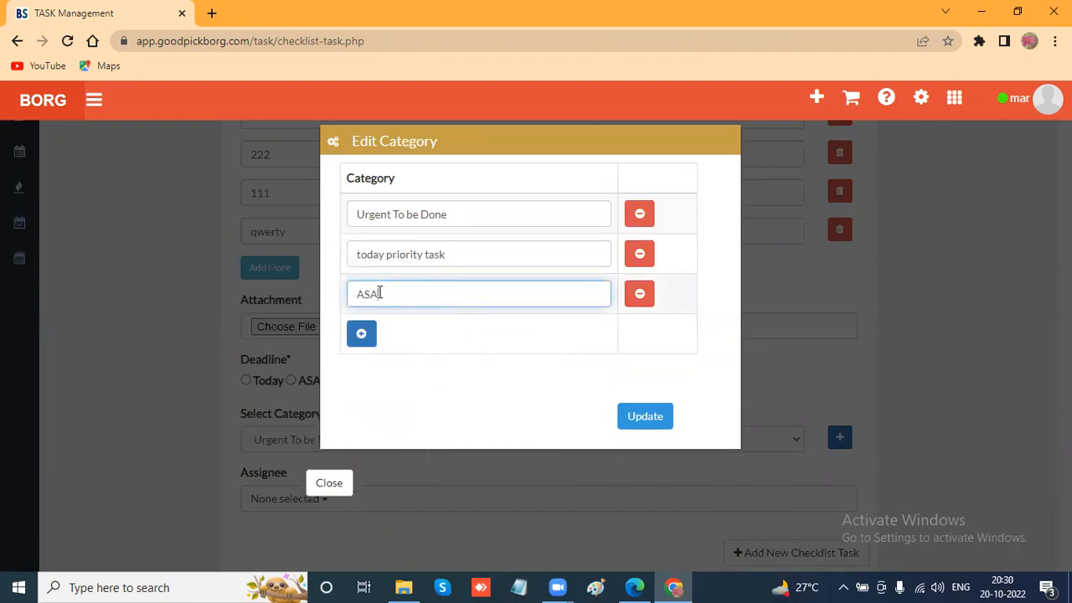
text(P)
click(655, 425)
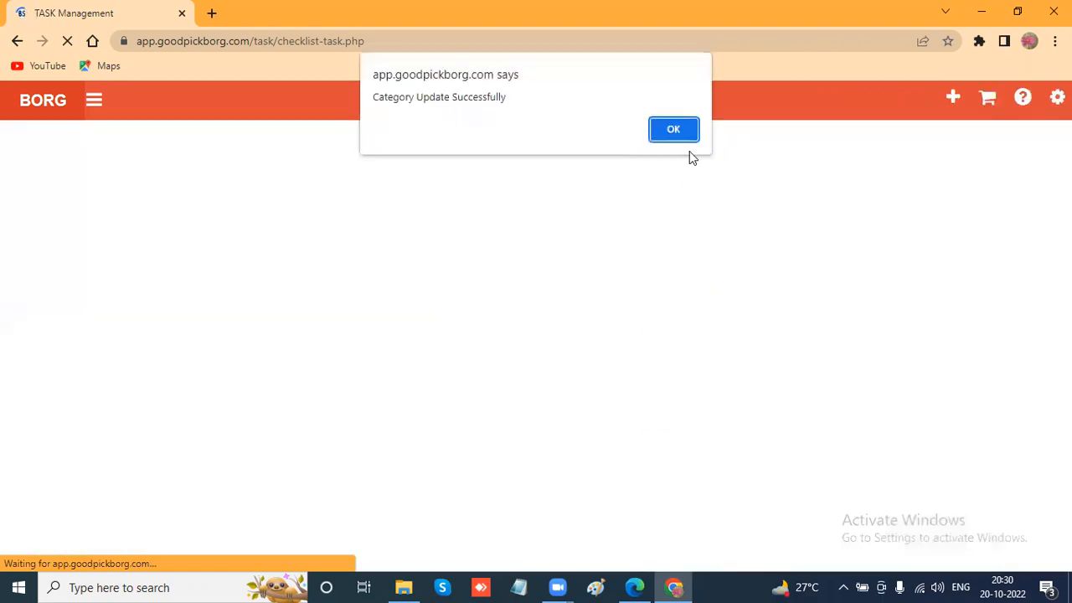
click(673, 130)
Fill in the emptied task headline with the saved suggestion "Correction - Leadofy KB".
scroll(700, 387, down, 3)
scroll(700, 388, up, 3)
scroll(701, 390, down, 3)
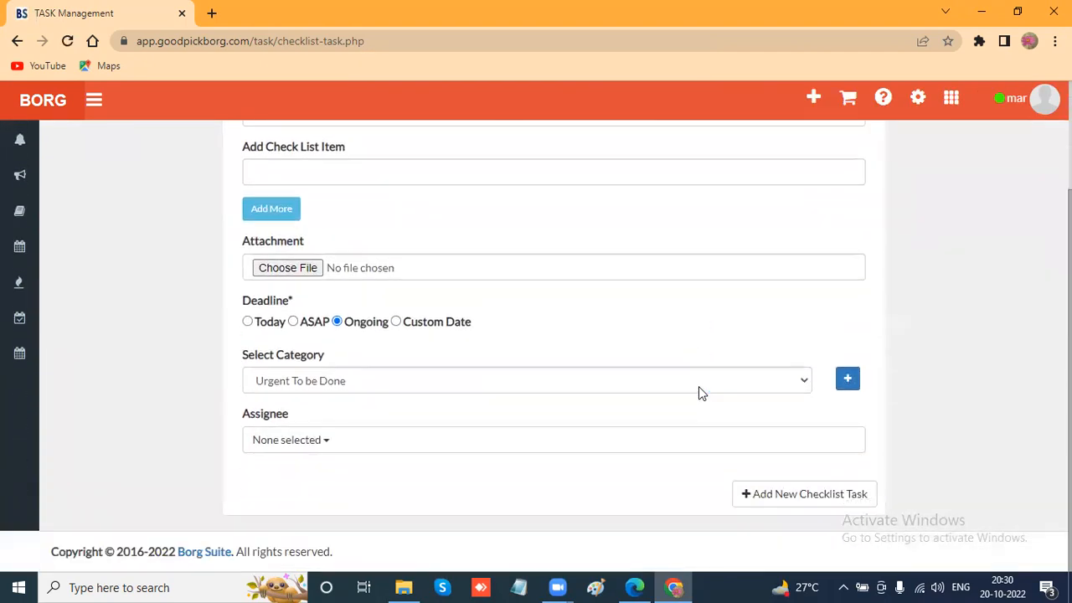
scroll(519, 318, up, 3)
click(388, 256)
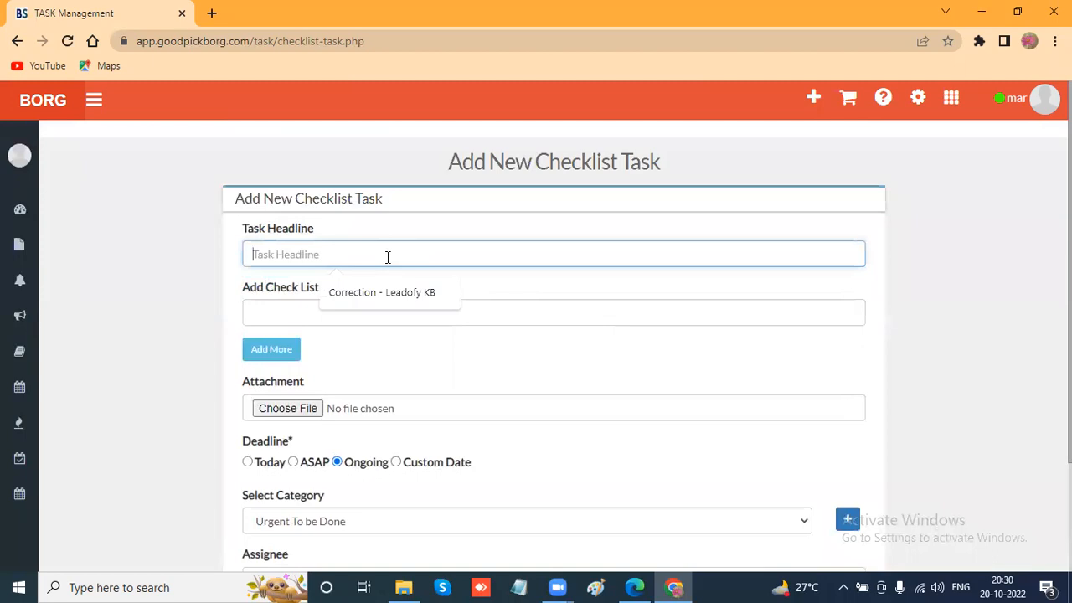
click(407, 292)
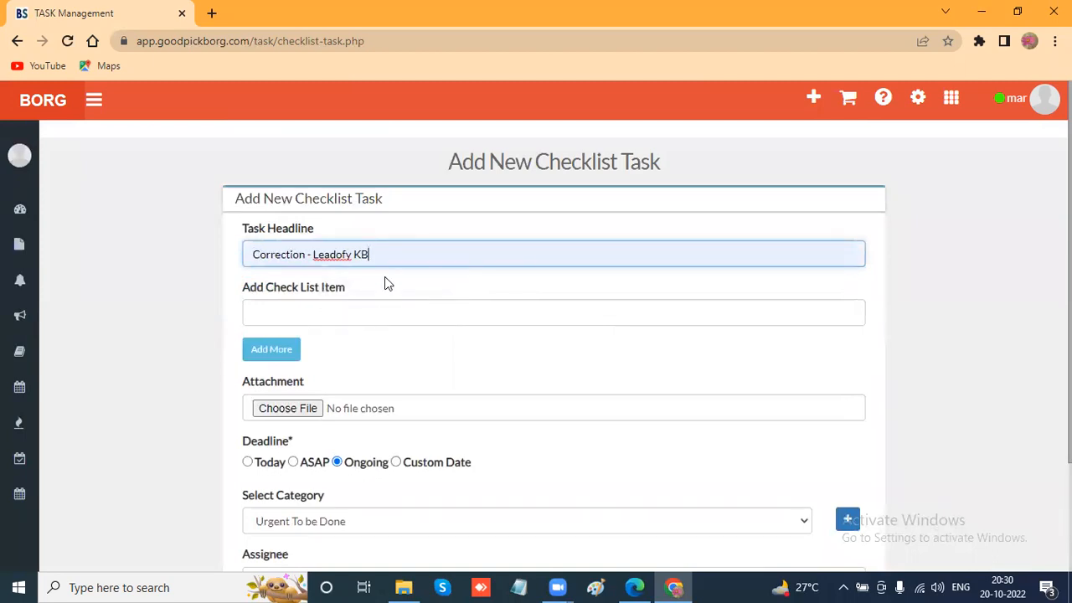
Enter three checklist items for the task: "1", "11" and "234".
click(377, 310)
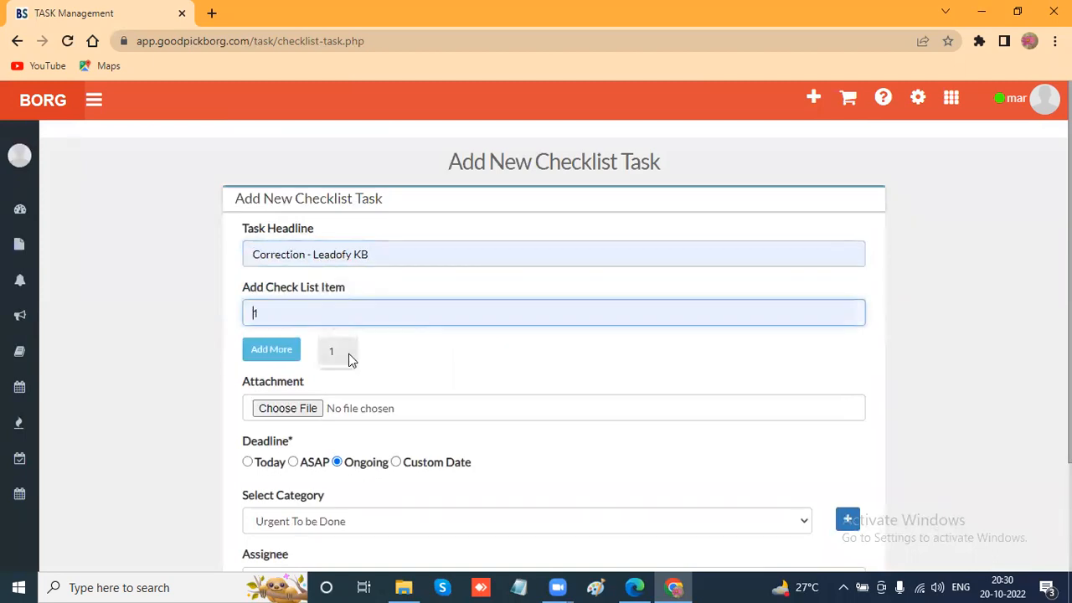
text(1)
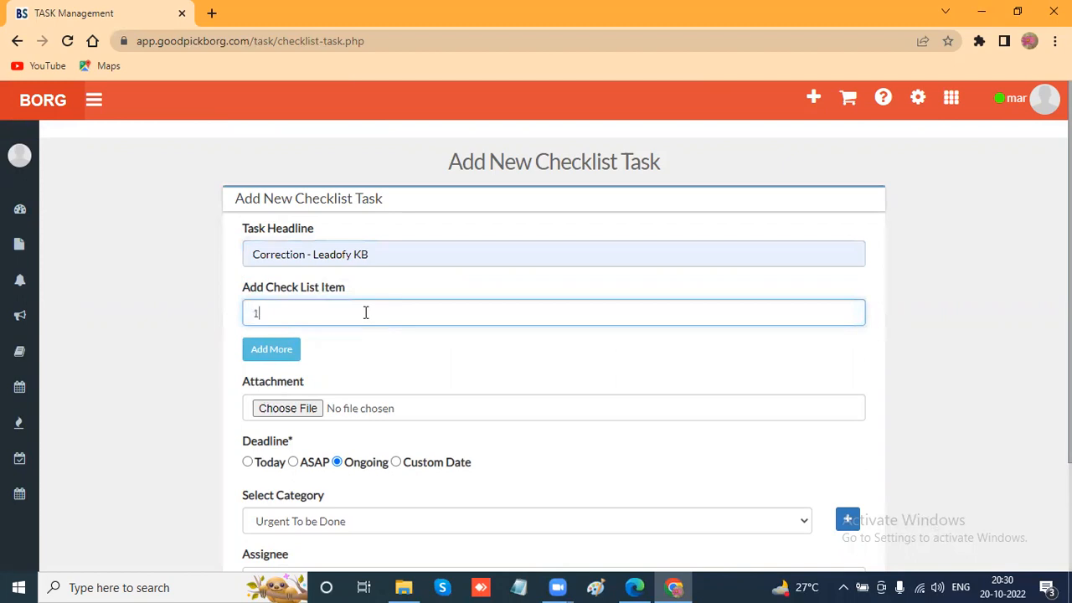
click(292, 349)
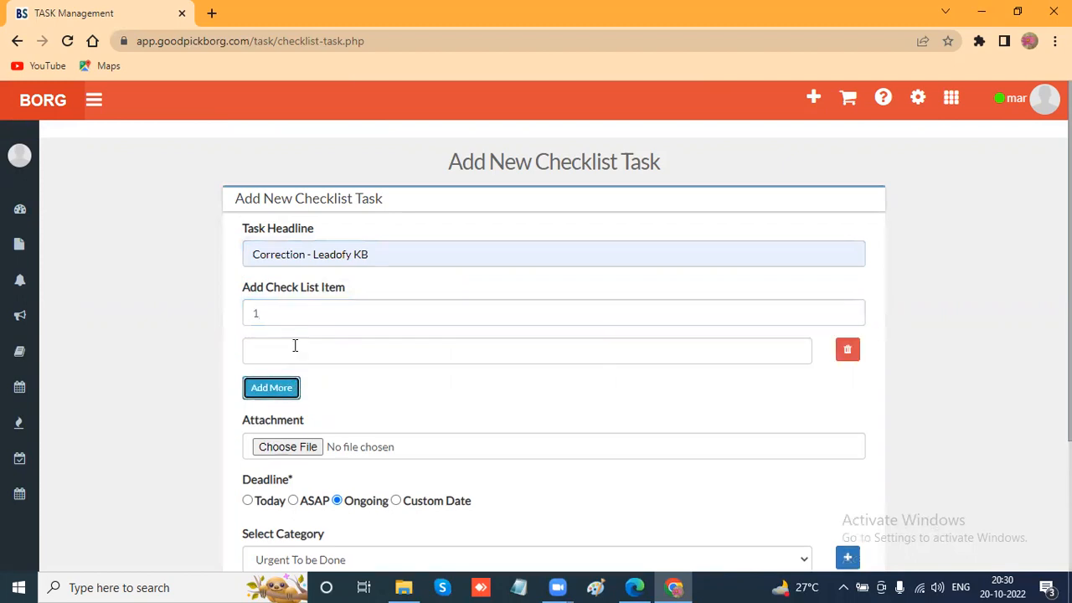
click(294, 350)
text(11)
click(279, 389)
click(278, 390)
text(234)
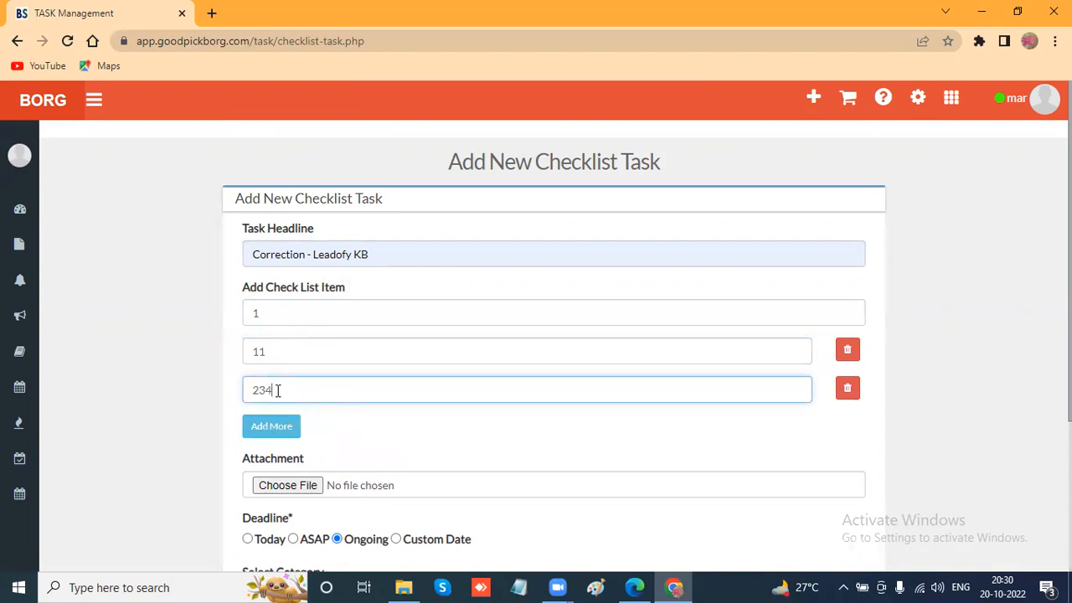
scroll(593, 413, down, 2)
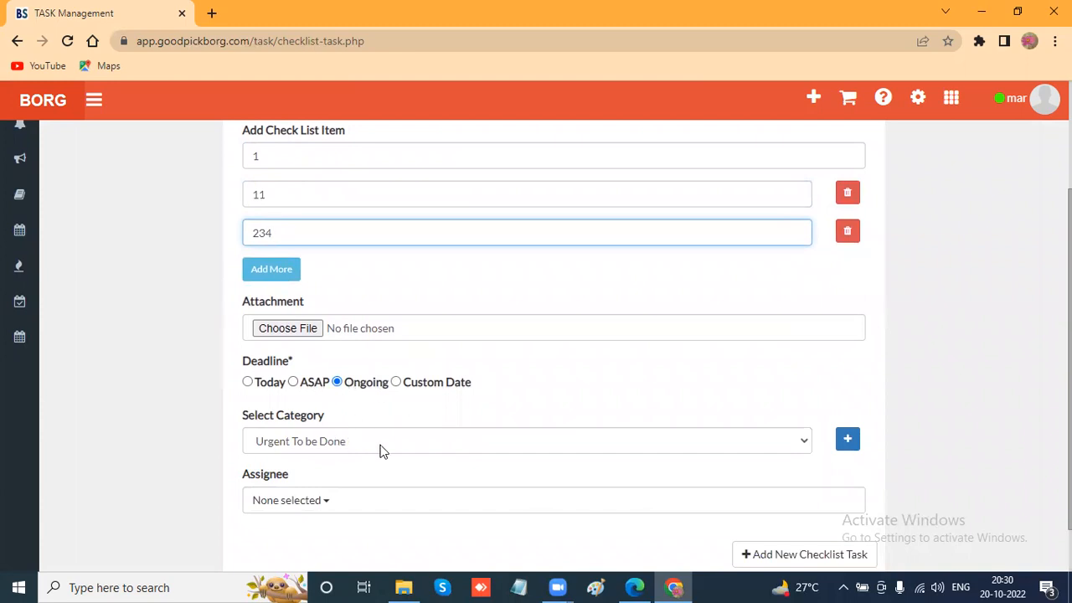
Set the new checklist task's category to ASAP.
click(417, 443)
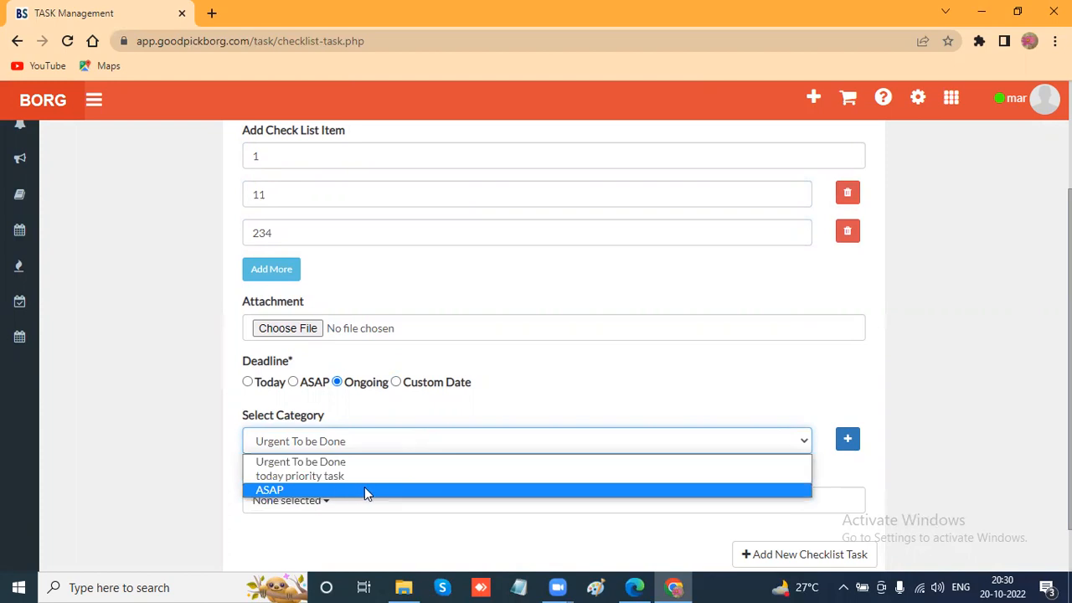
scroll(960, 451, down, 1)
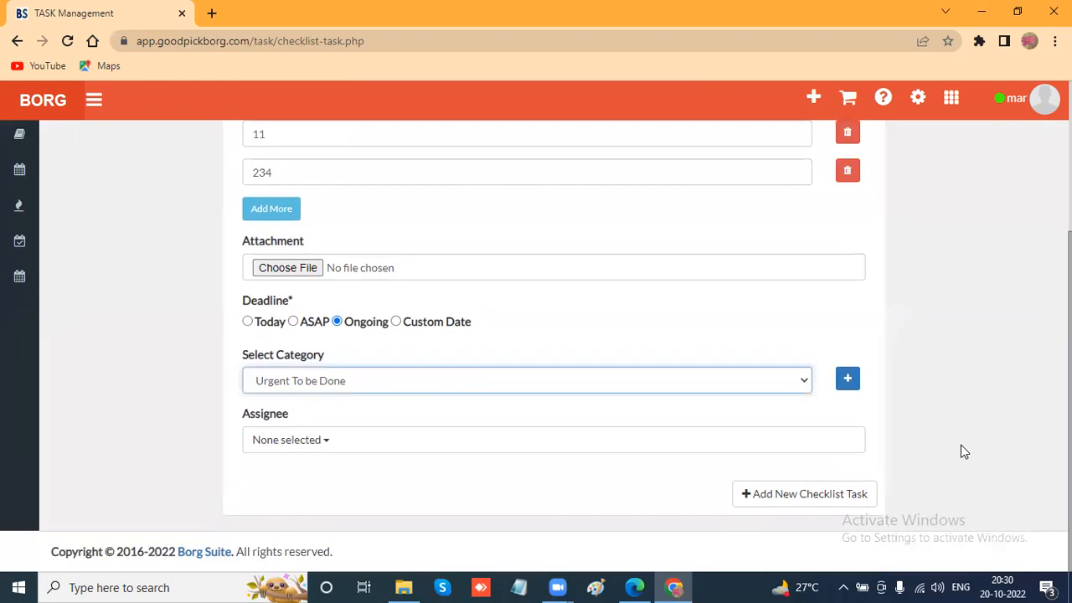
click(789, 384)
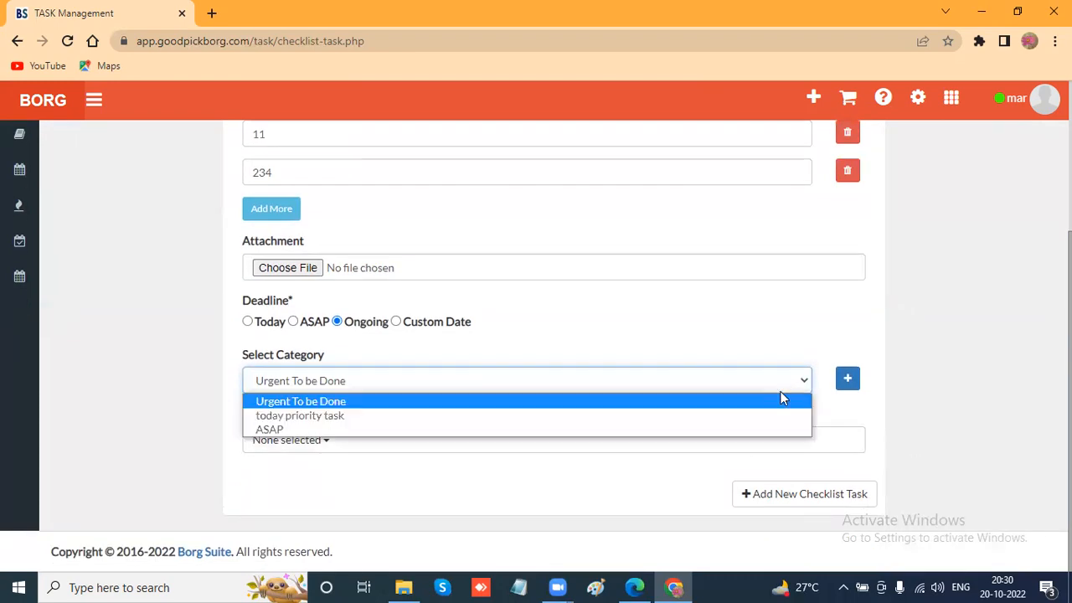
click(745, 433)
Assign the checklist task to the second employee in the assignee list and submit it as a new task.
click(743, 438)
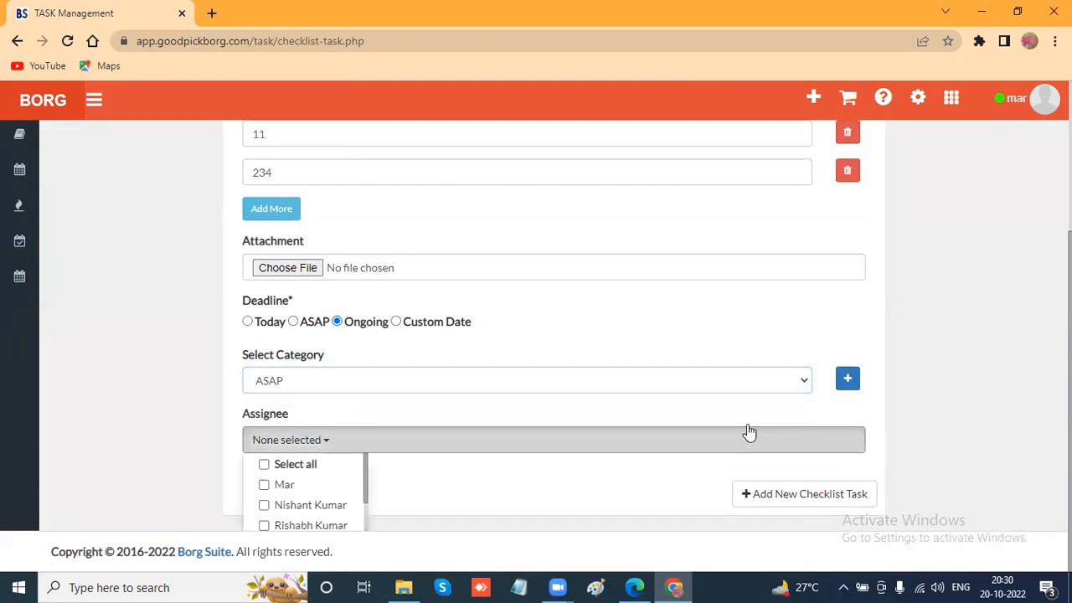
click(299, 507)
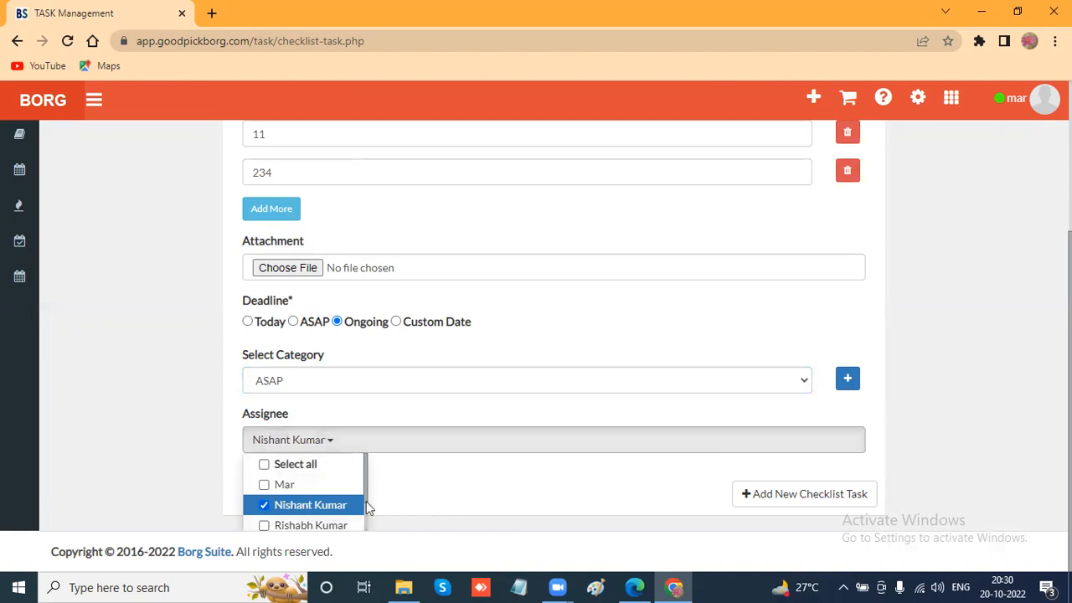
click(792, 495)
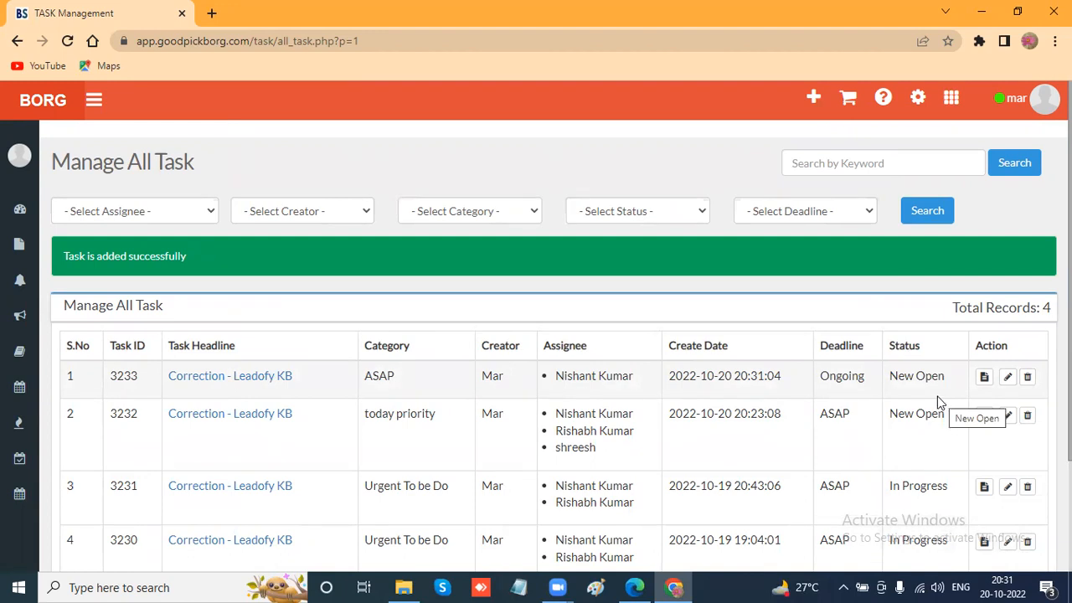
Switch to Microsoft Edge, finish logging in to the employee account and open the Task Force module.
click(636, 587)
click(591, 495)
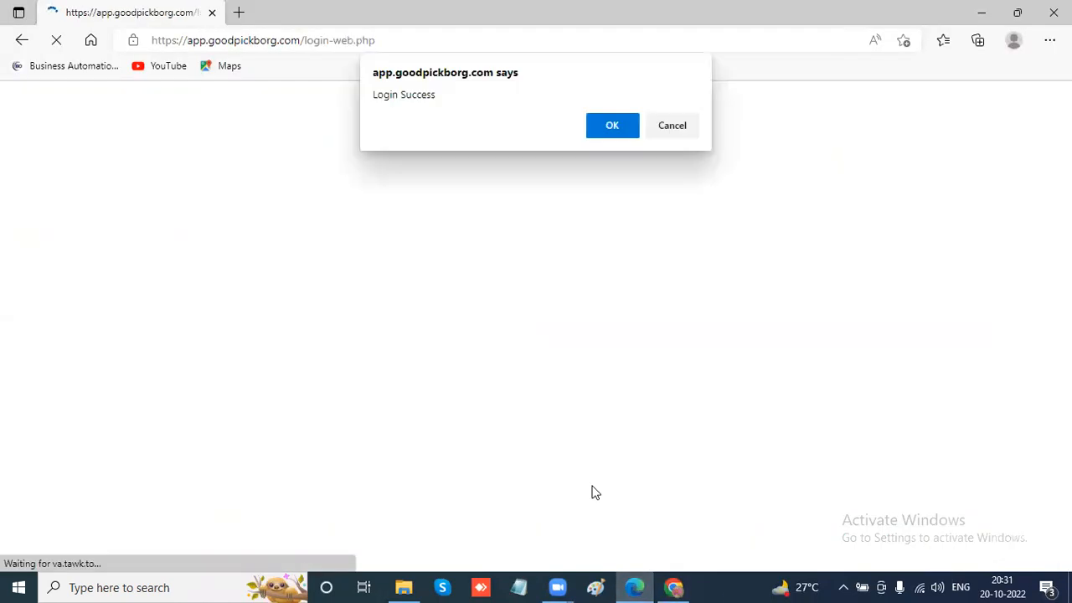
click(611, 125)
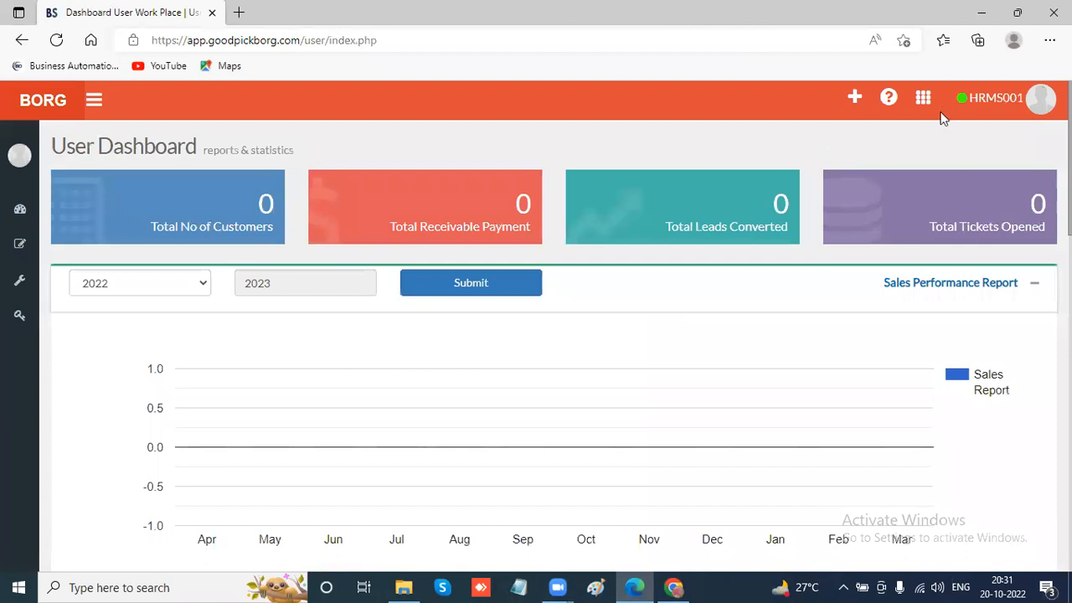
click(924, 101)
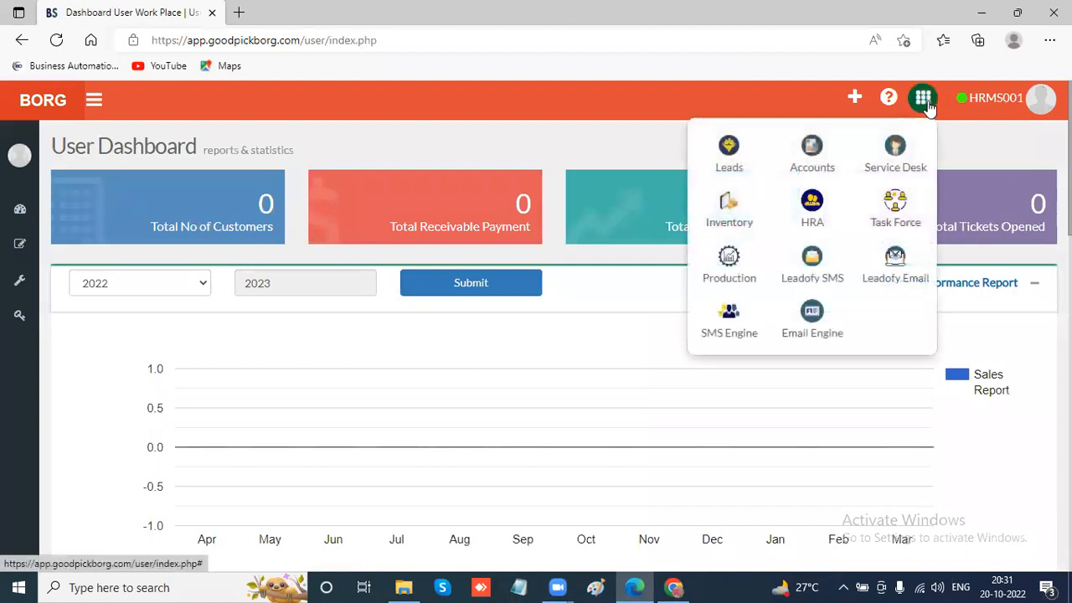
click(904, 213)
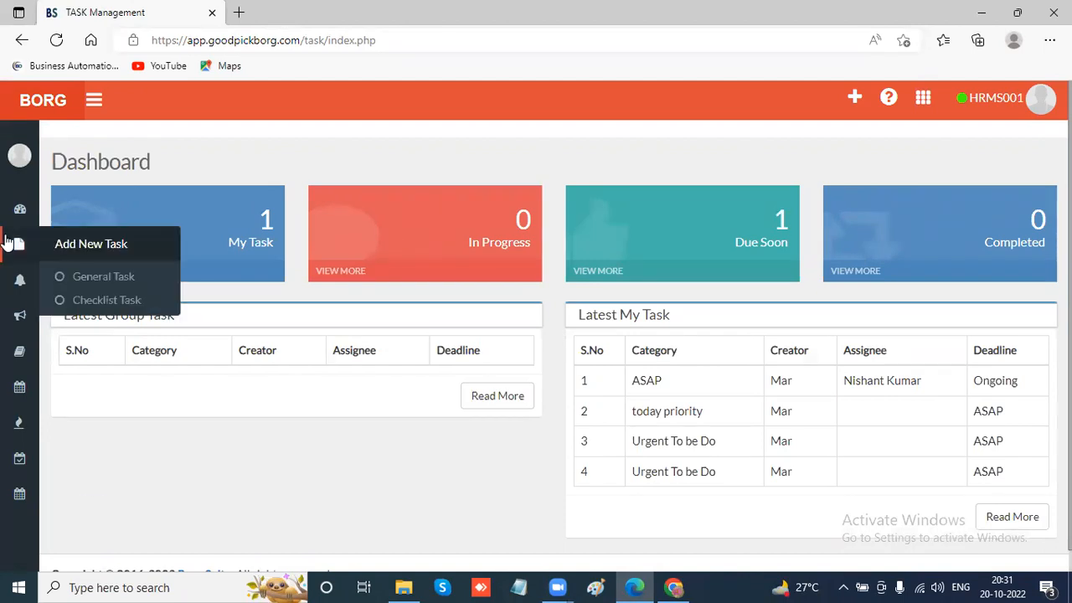
Open the tracking log of the ASAP-category task from the employee's My To Do Task list and review its details.
mouse_move(3, 240)
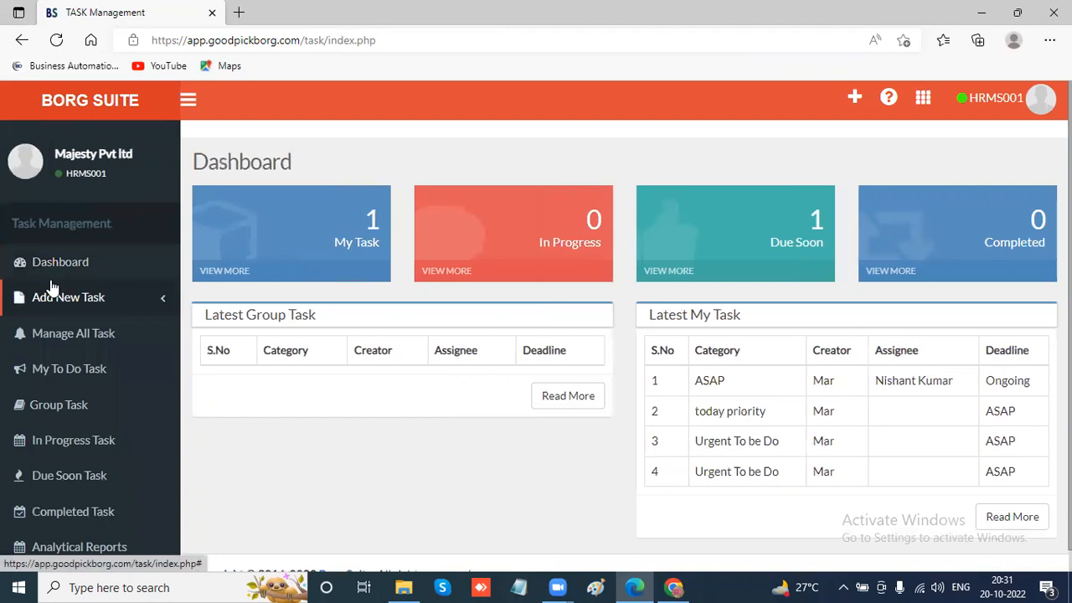
click(59, 373)
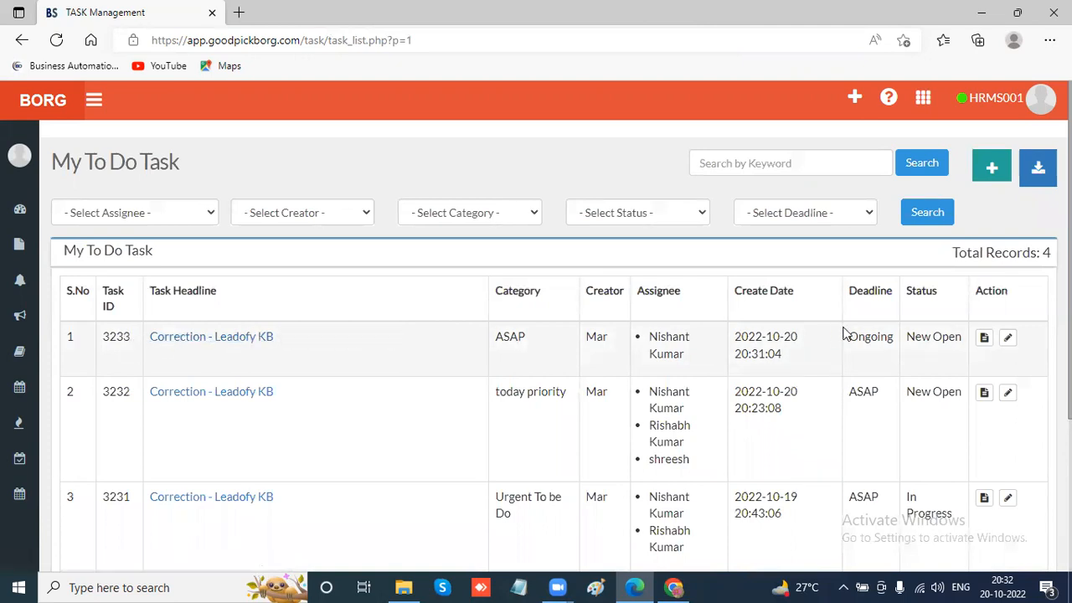
click(986, 339)
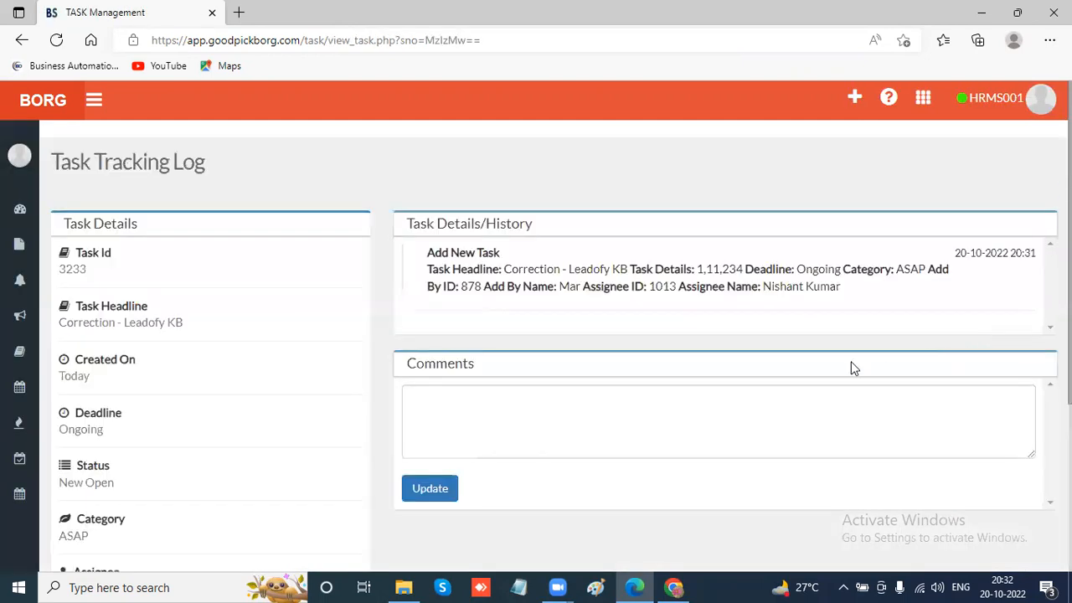
scroll(783, 361, down, 2)
scroll(783, 361, up, 2)
Post the comment "i have started project" on the task and acknowledge the confirmation.
click(565, 399)
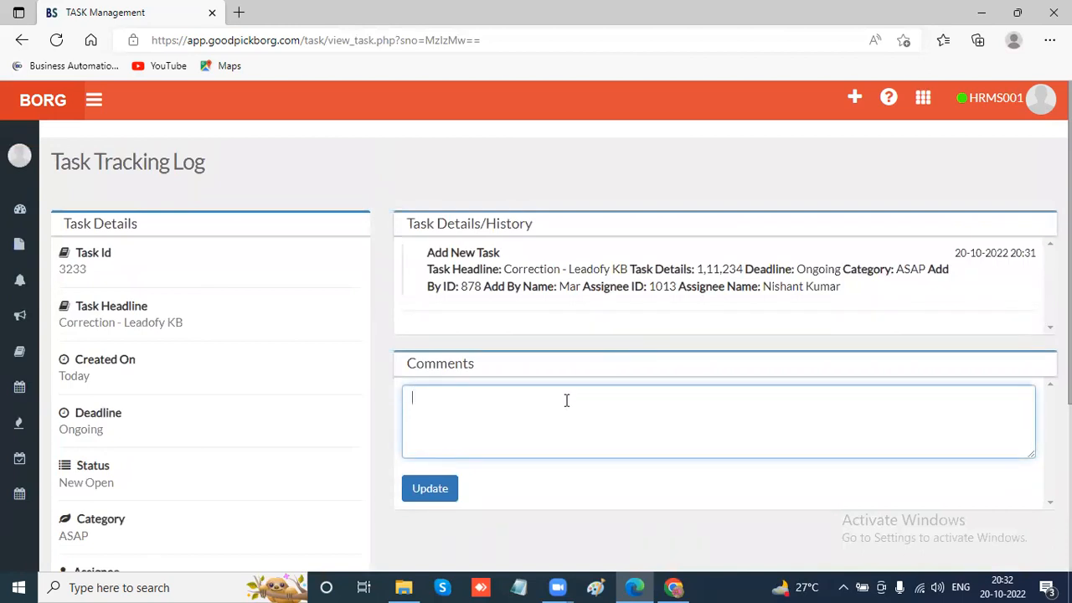
text(i have started project)
click(441, 492)
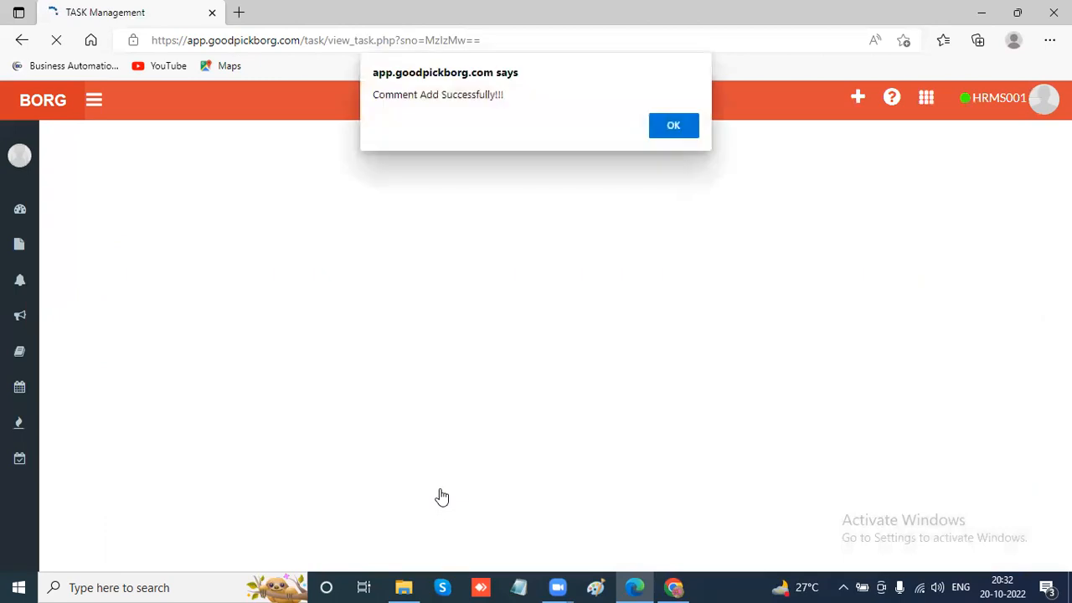
click(694, 131)
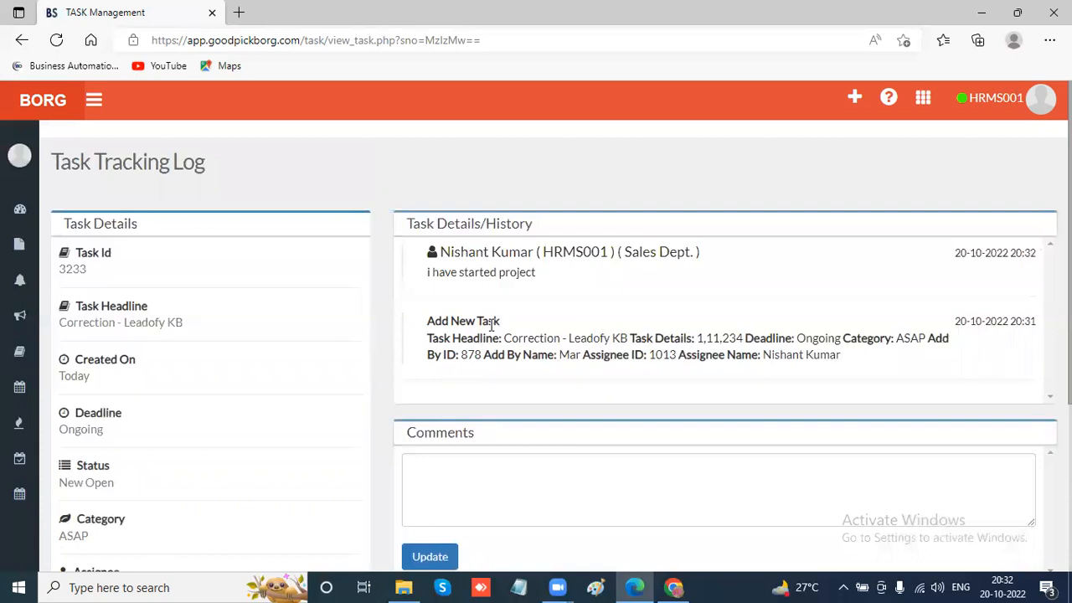
Switch back to Chrome, refresh the Manage All Task list and check the ASAP-category task's tracking log for the employee's comment.
click(673, 586)
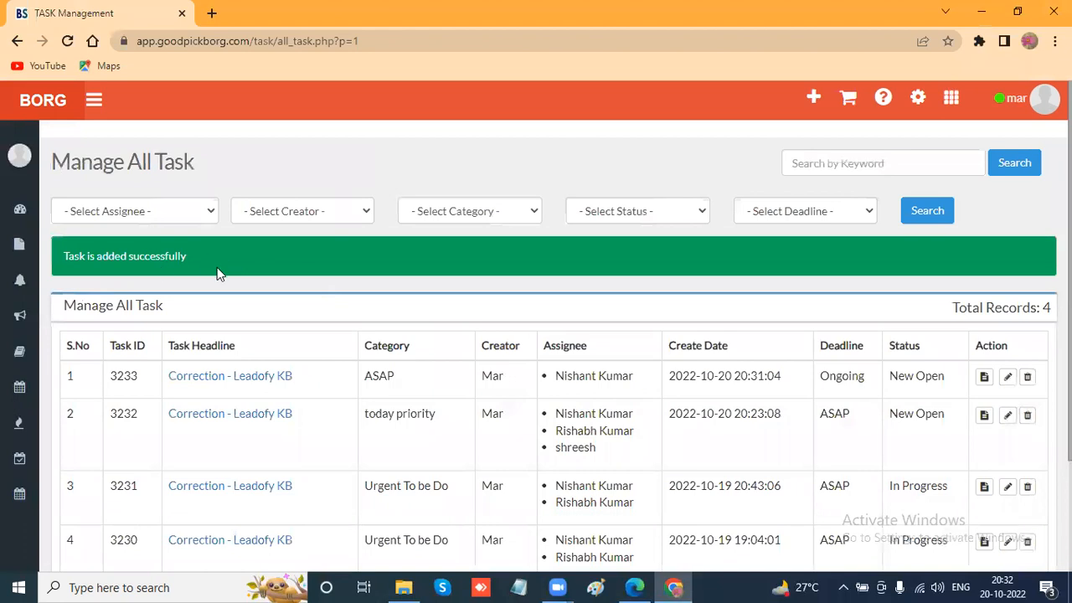
click(76, 42)
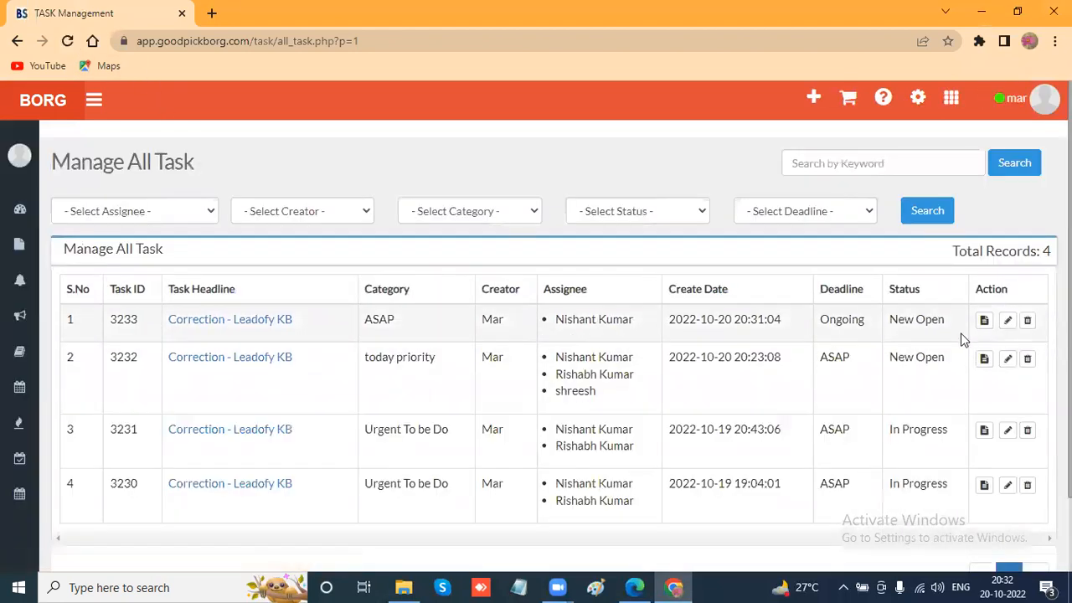
click(984, 322)
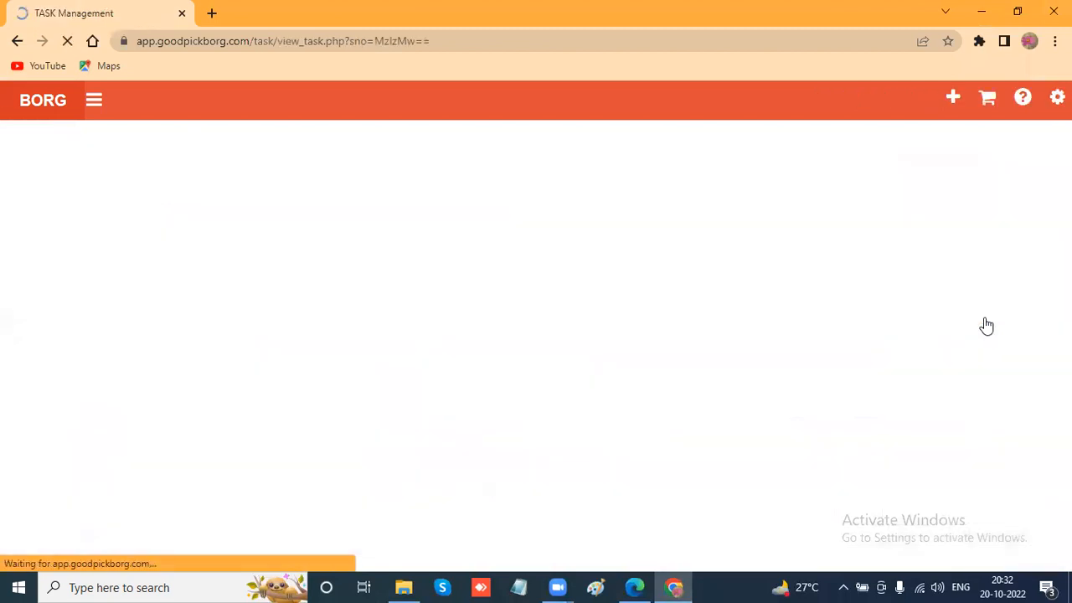
scroll(772, 331, down, 2)
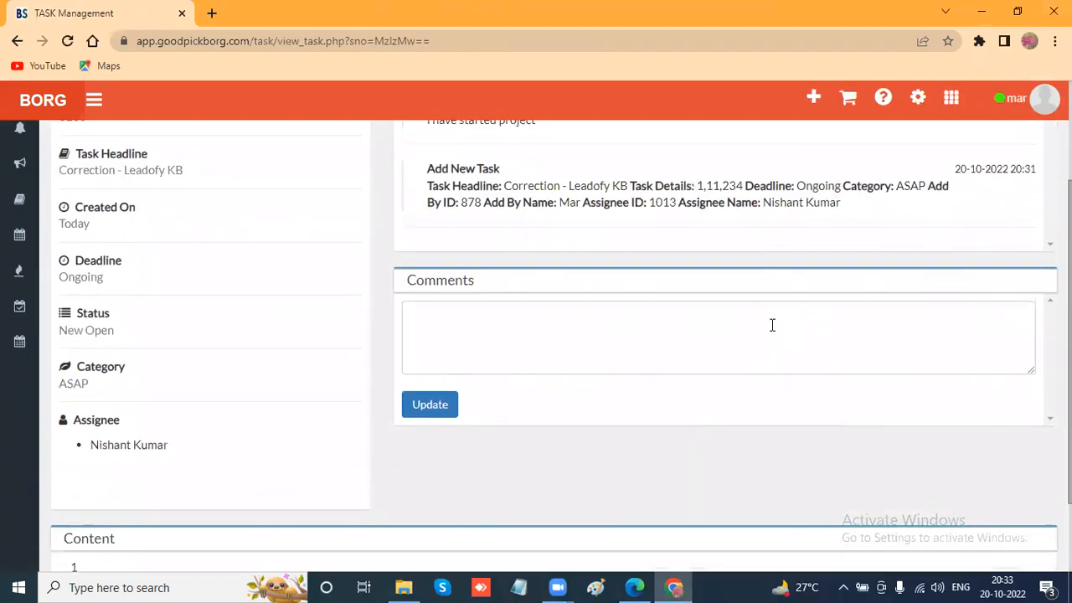
scroll(772, 331, up, 1)
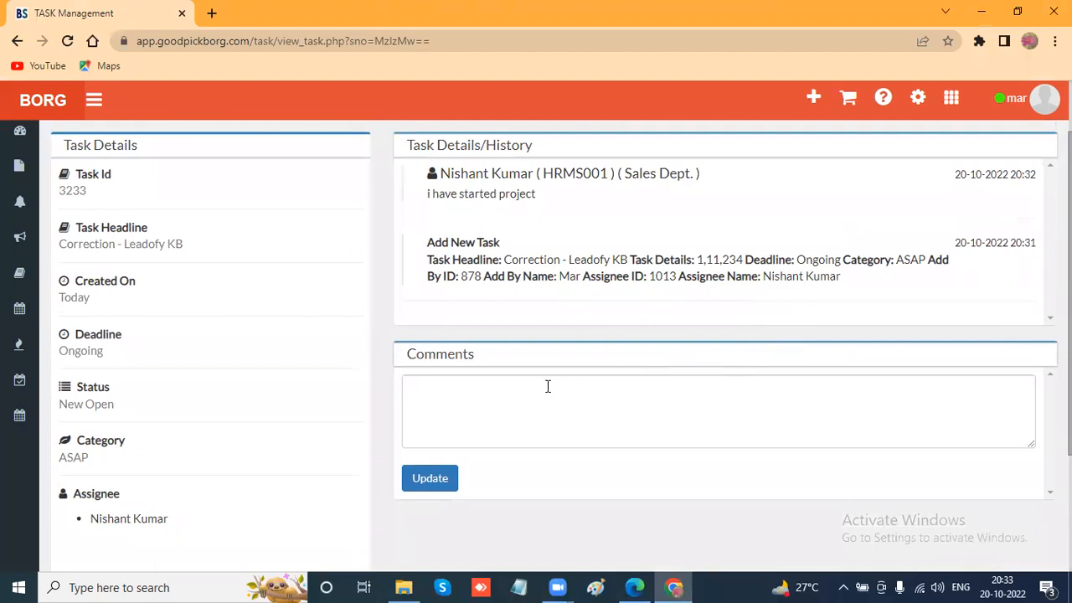
click(456, 408)
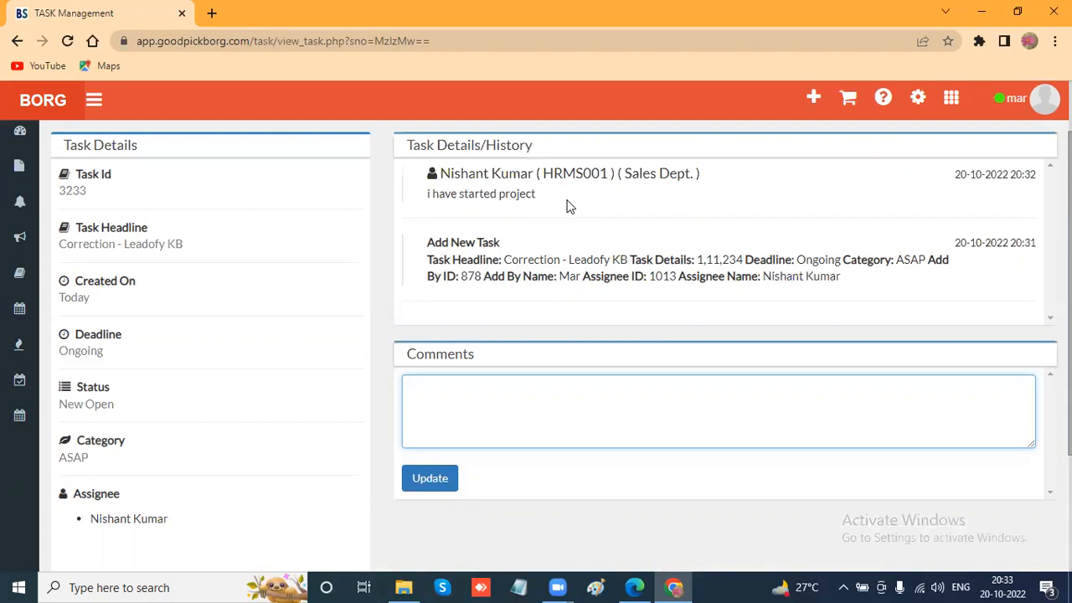
Open the Analytical Reports page and look through the available report types.
mouse_move(20, 243)
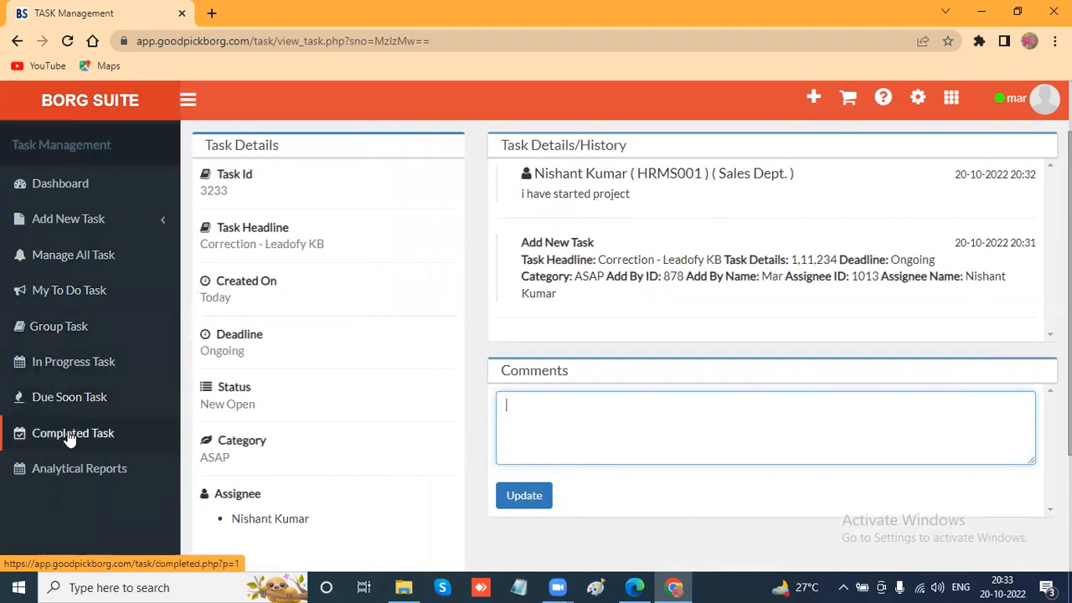
click(71, 474)
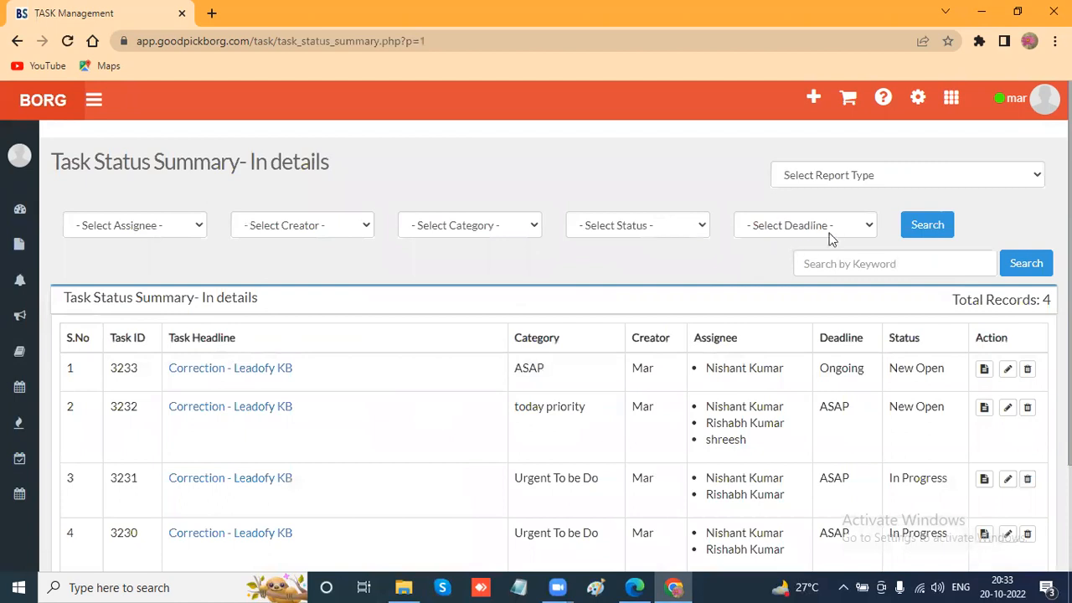
click(872, 176)
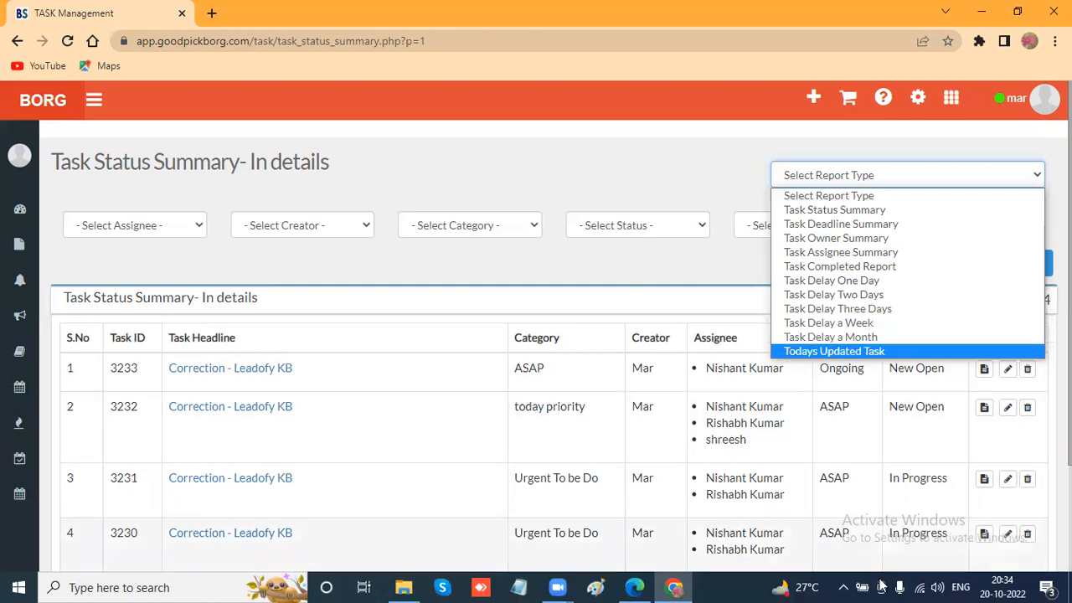
click(918, 587)
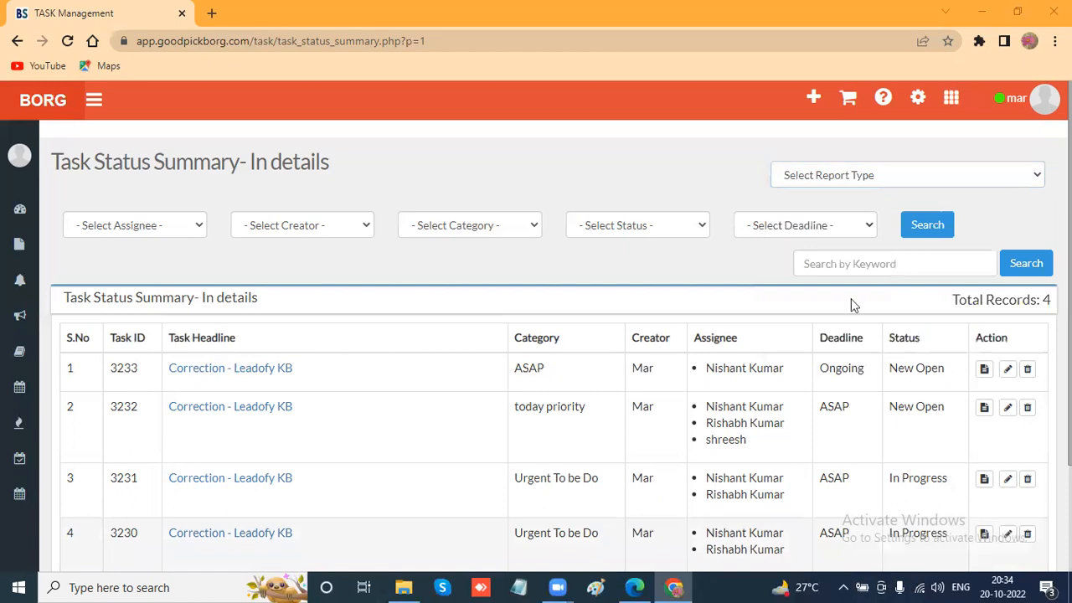